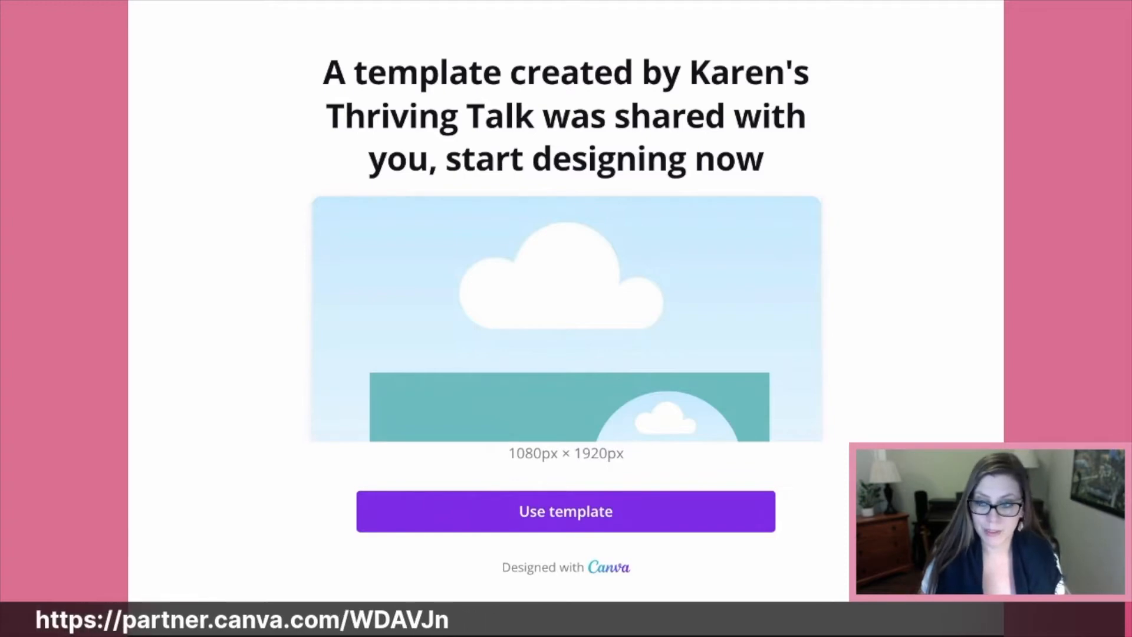
Copy the shared story template with Use template and set the uploaded fruit-cans photo as page 1's background.
left_click(567, 511)
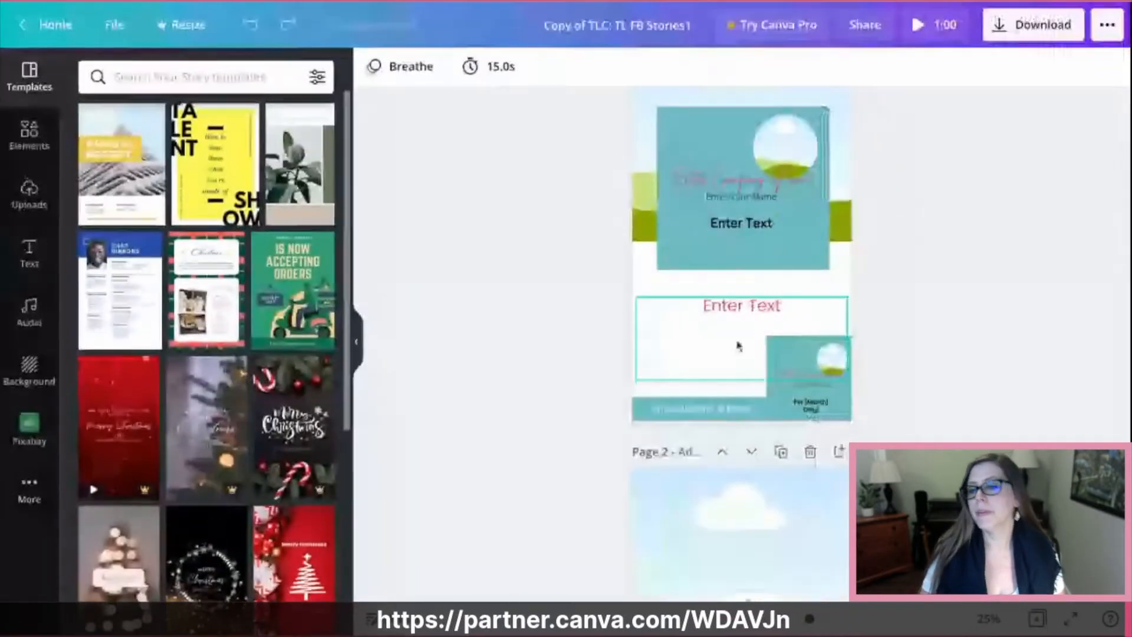
scroll(983, 338, "up", 2)
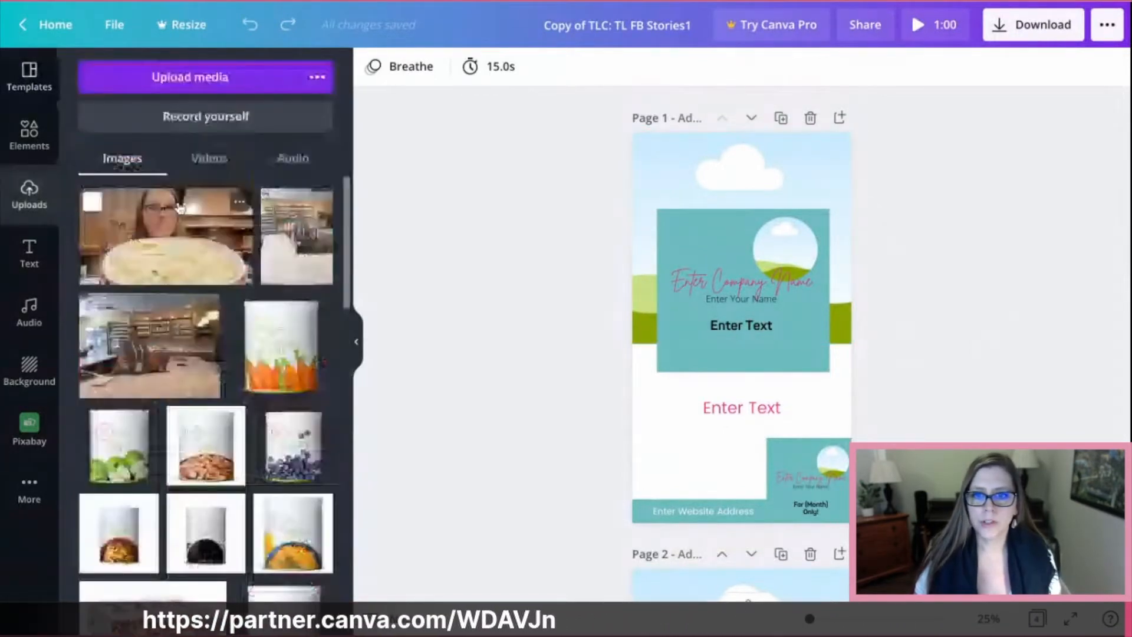
scroll(180, 207, "down", 1)
scroll(206, 383, "down", 5)
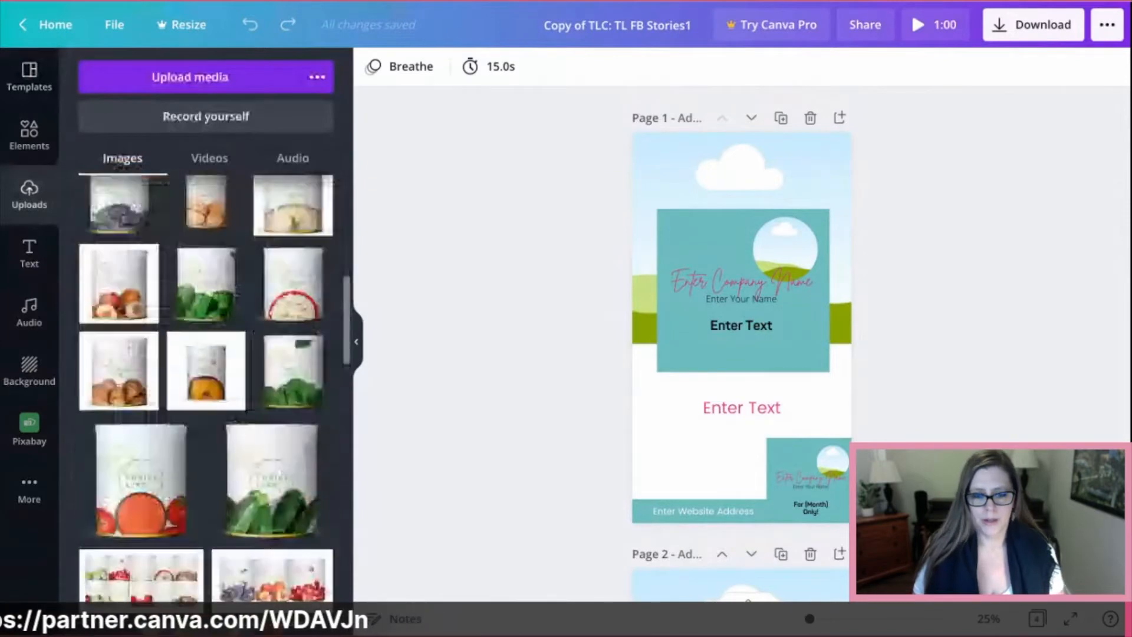
scroll(201, 239, "down", 2)
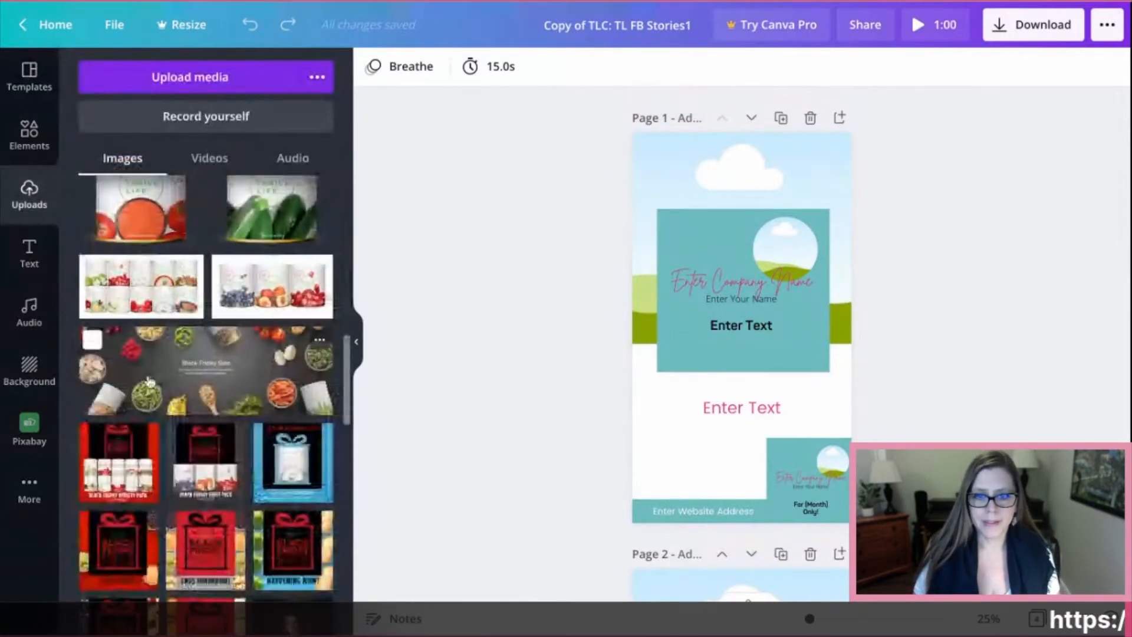
left_click(144, 290)
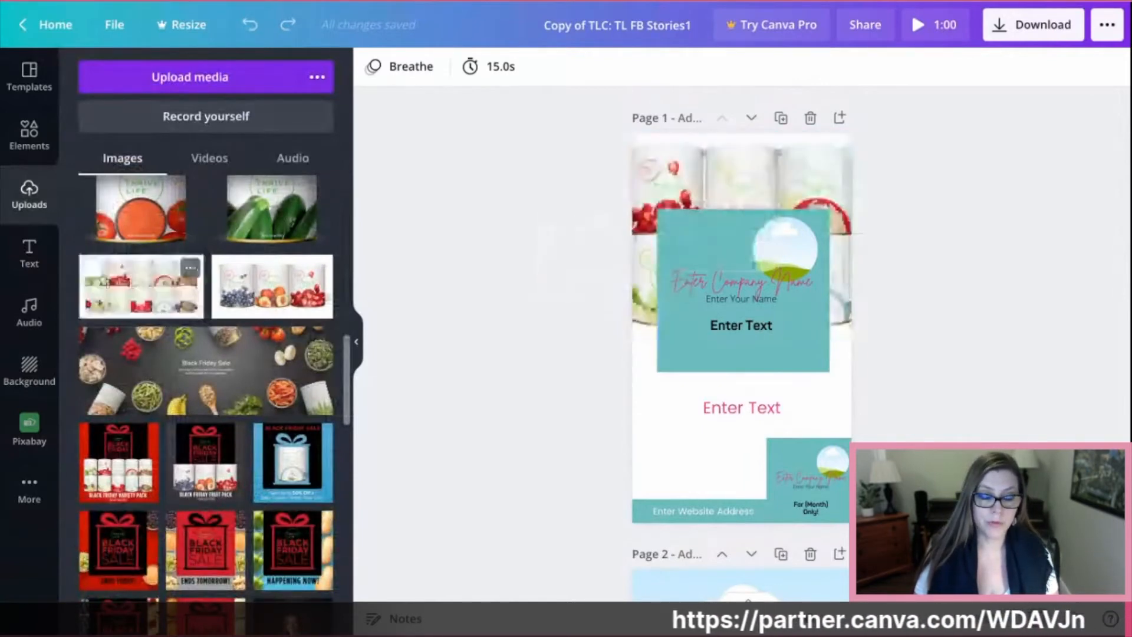
Crop the fruit-cans photo, enlarging it slightly and shifting it to fill page 1's top panel.
double_click(706, 186)
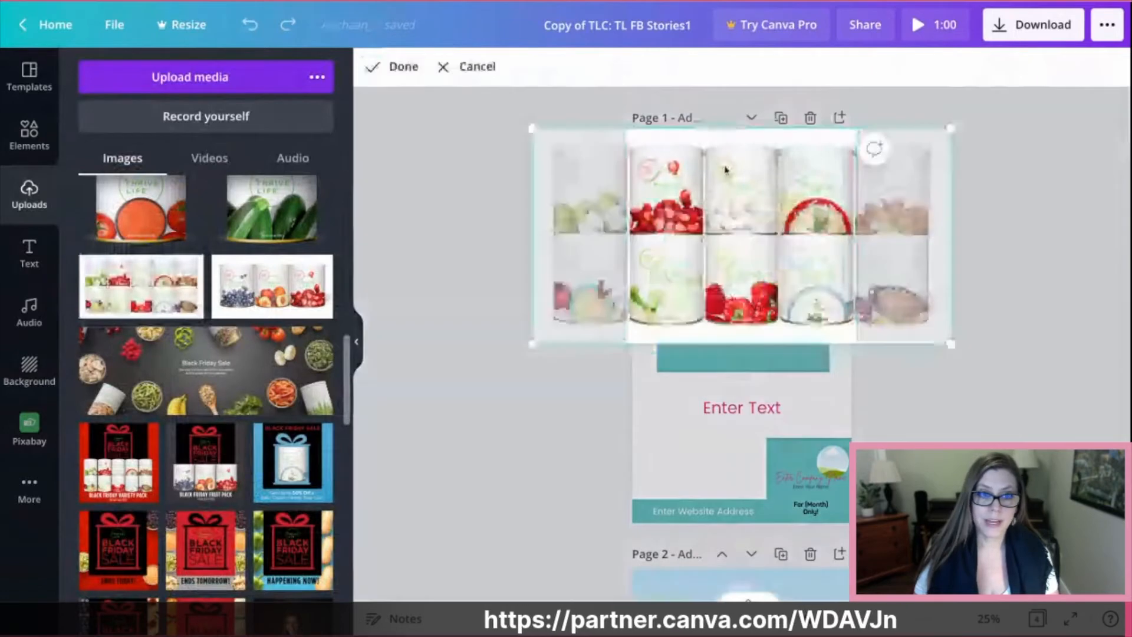
mouse_move(945, 131)
left_mouse_down()
mouse_move(1085, 61)
mouse_move(954, 128)
left_mouse_up()
mouse_move(713, 200)
left_mouse_down()
mouse_move(788, 200)
mouse_move(710, 201)
left_mouse_up()
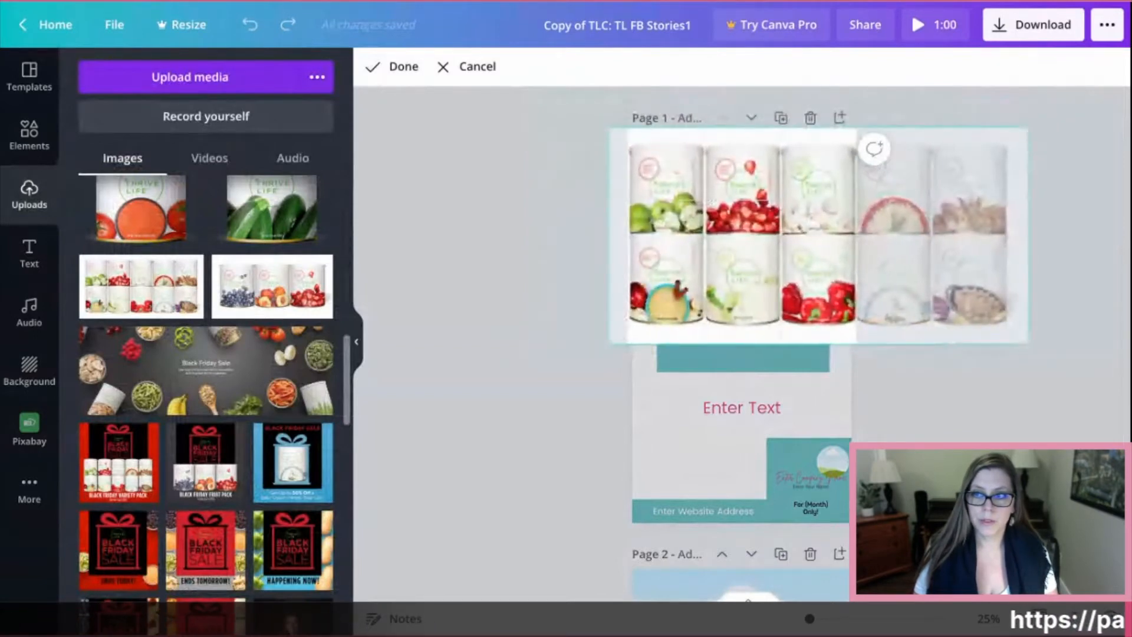
key("Return")
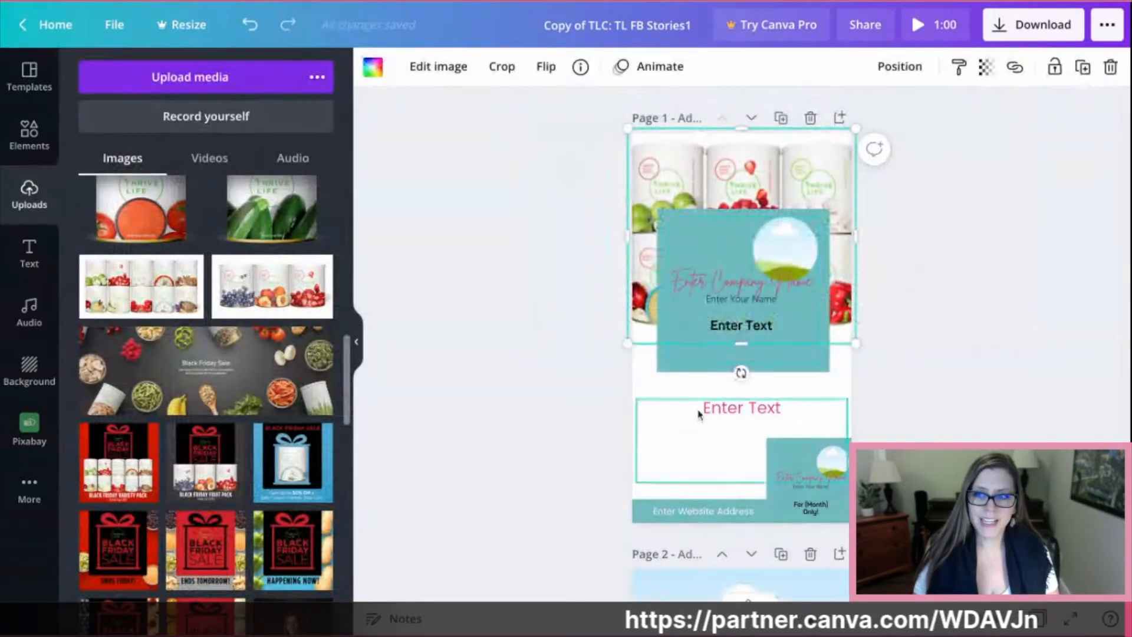
Recolour page 1's teal company-name box Grass green #7ed957 after briefly trying pink.
left_click(818, 368)
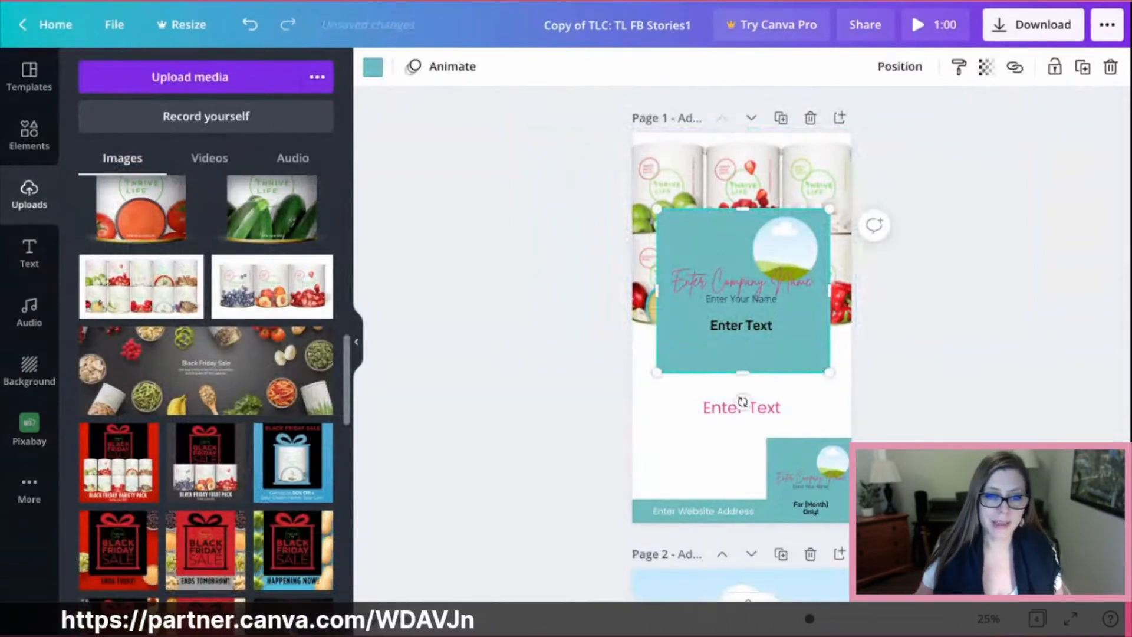
left_click(373, 68)
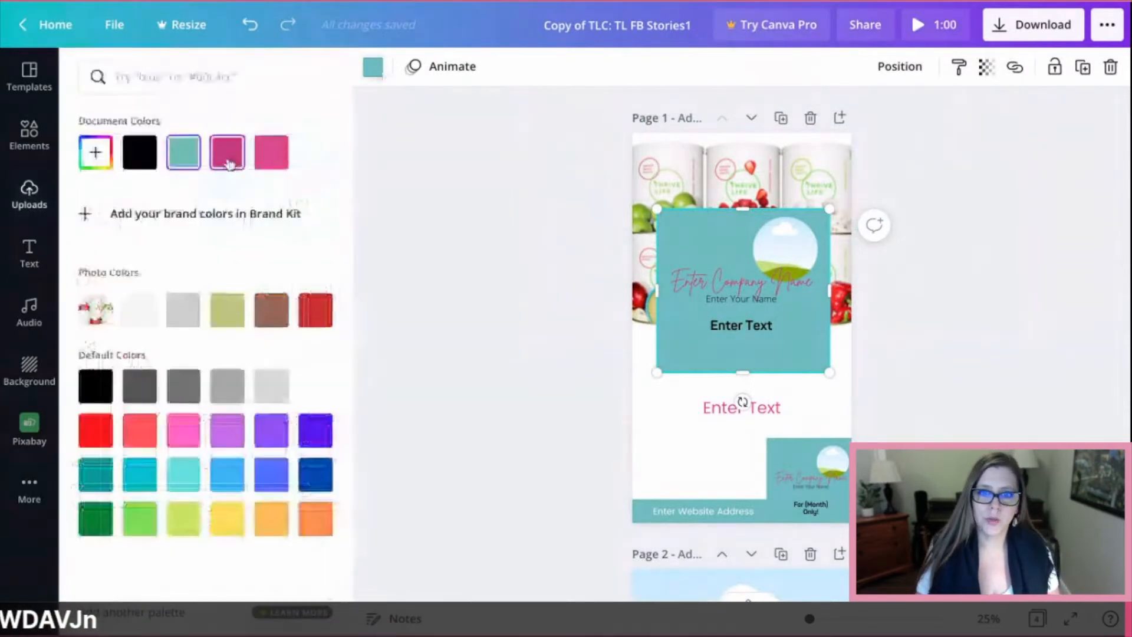
left_click(228, 163)
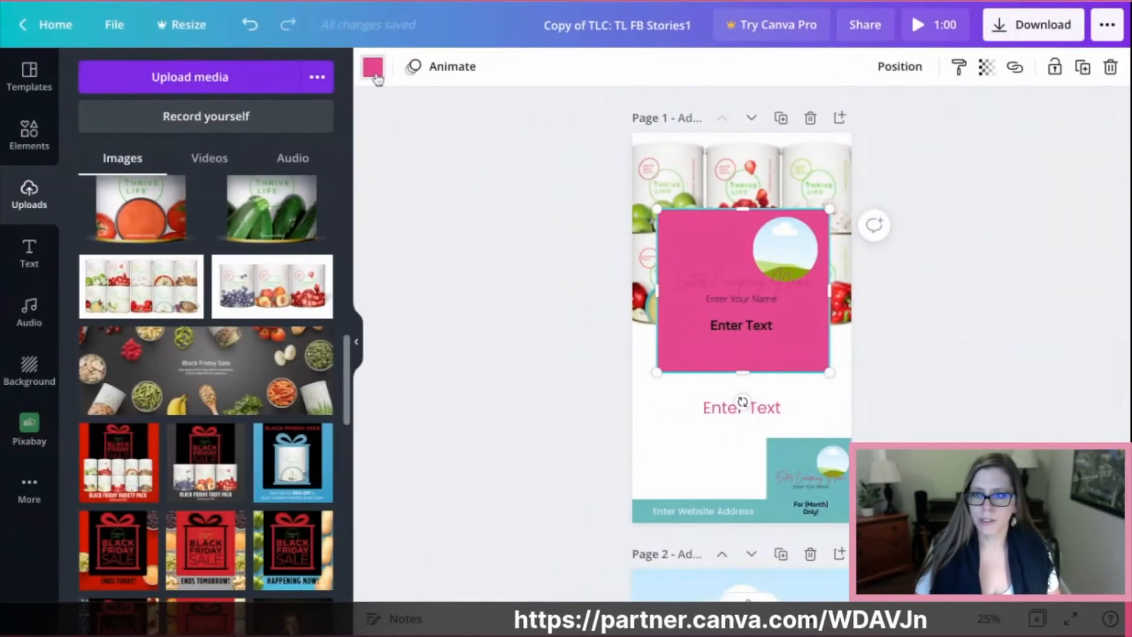
left_click(271, 67)
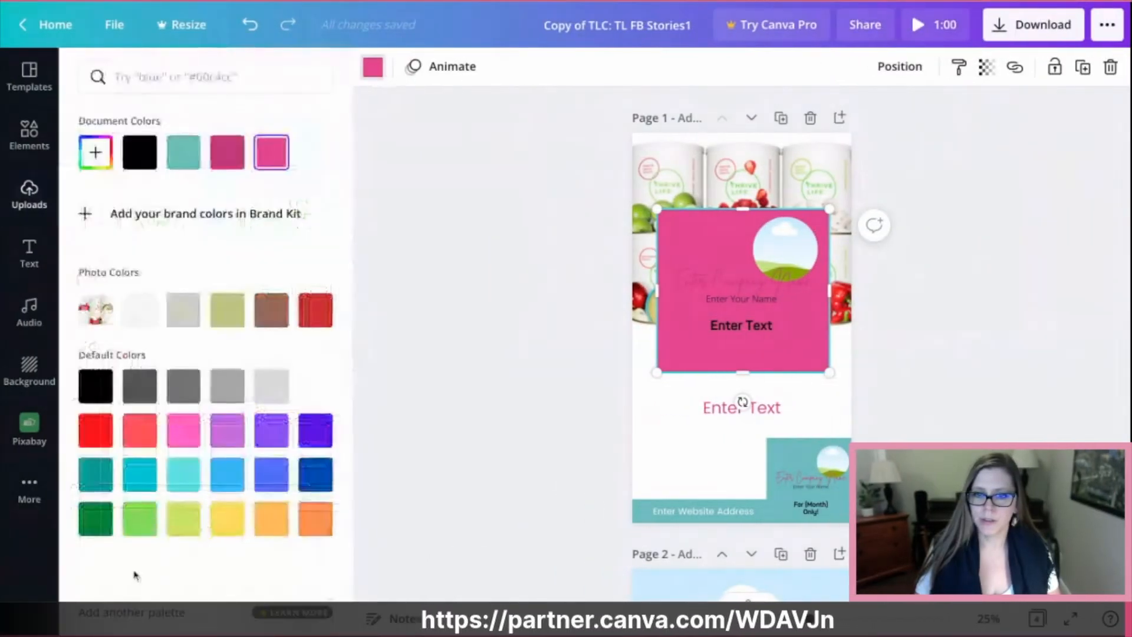
left_click(139, 519)
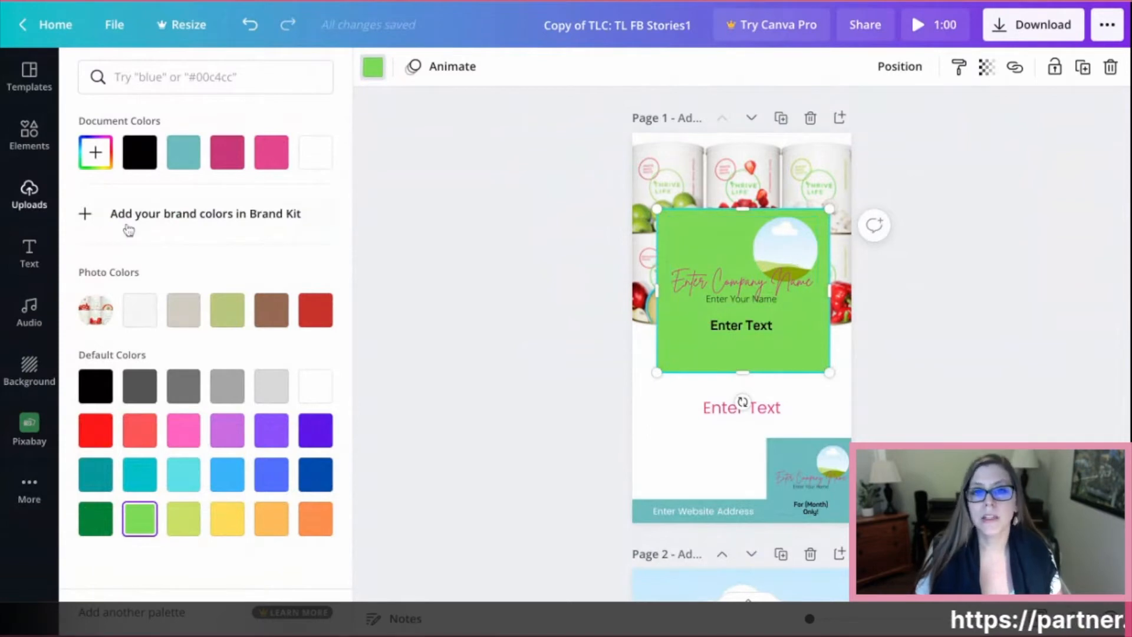
left_click(20, 157)
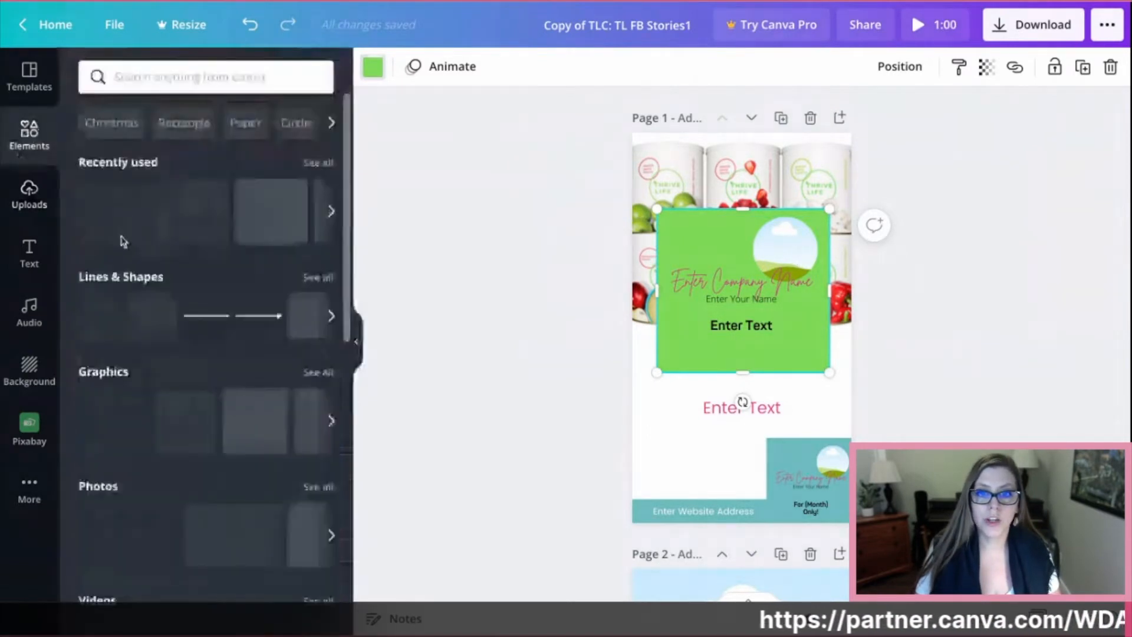
Drag the uploaded portrait photo into page 1's circular frame, replacing the sky picture.
left_click(29, 198)
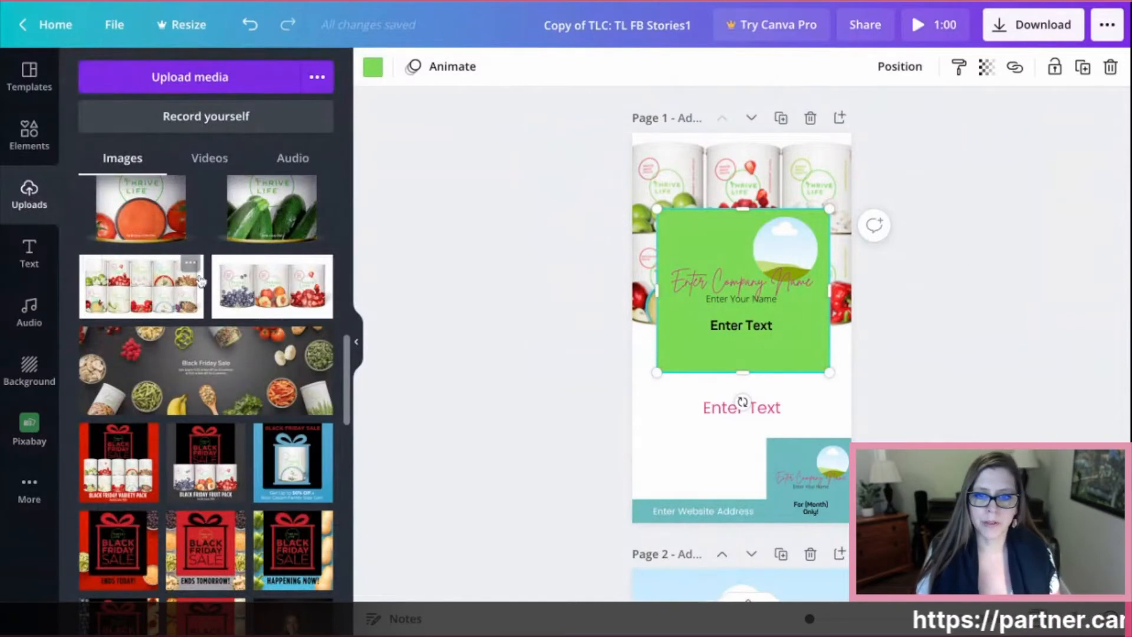
scroll(200, 282, "up", 4)
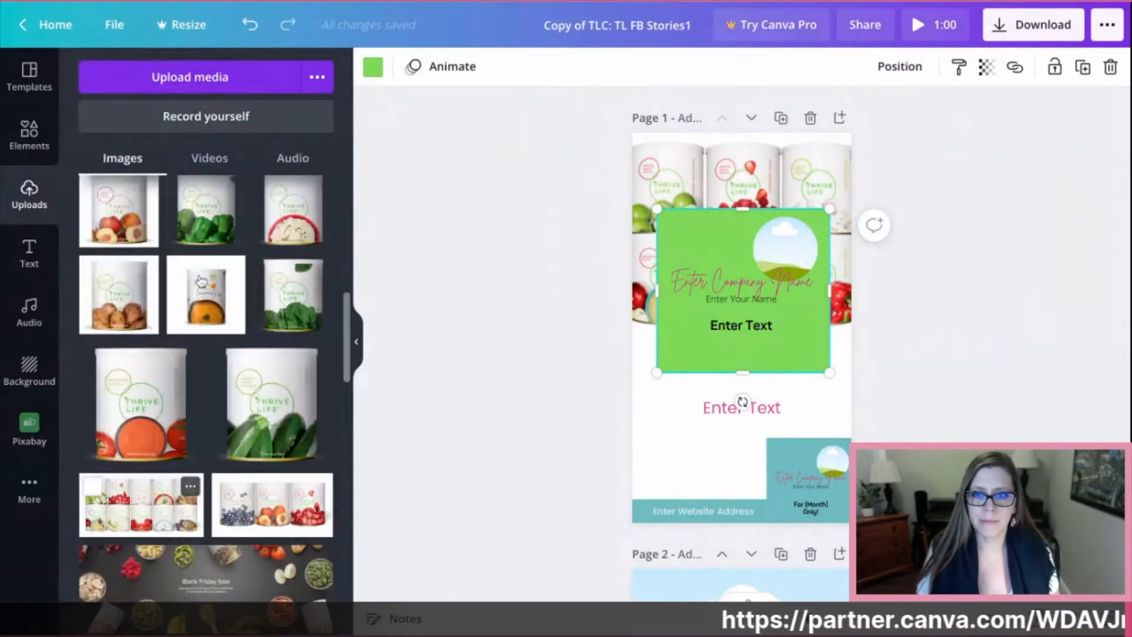
scroll(200, 282, "down", 6)
left_click_drag(317, 456, 820, 277)
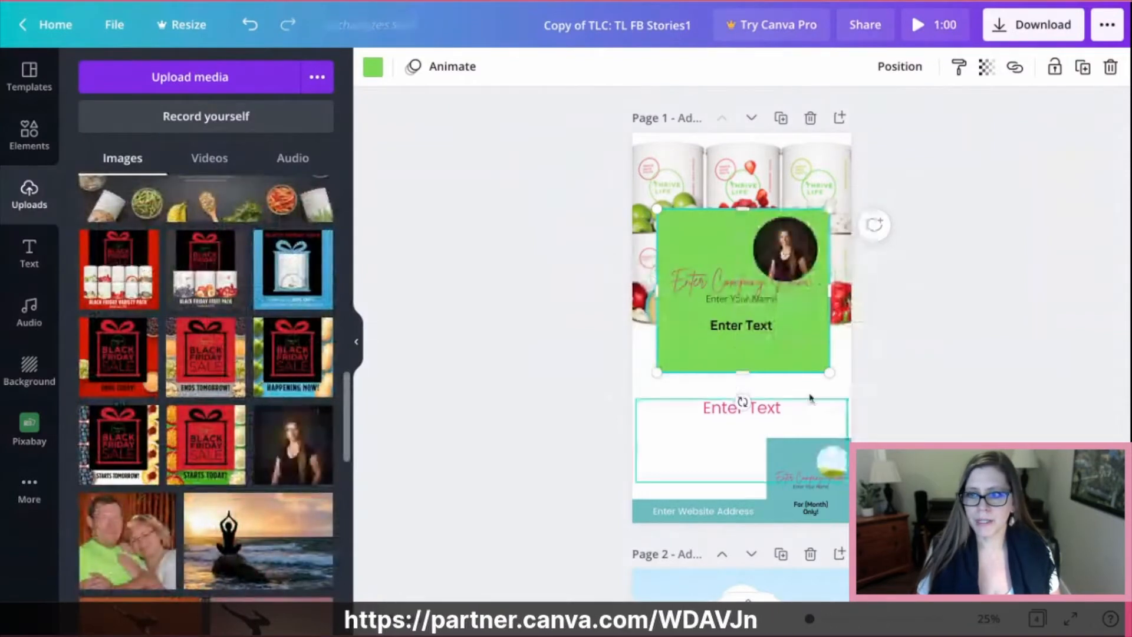
Adjust the portrait's crop so the woman sits centered in the circle.
left_click(792, 251)
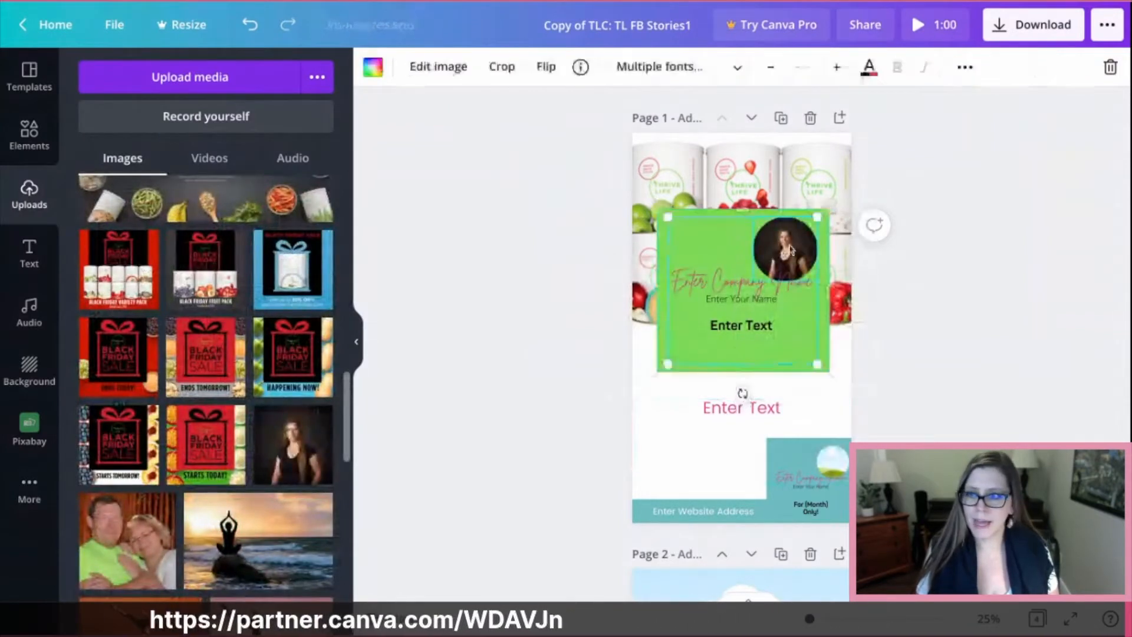
double_click(791, 251)
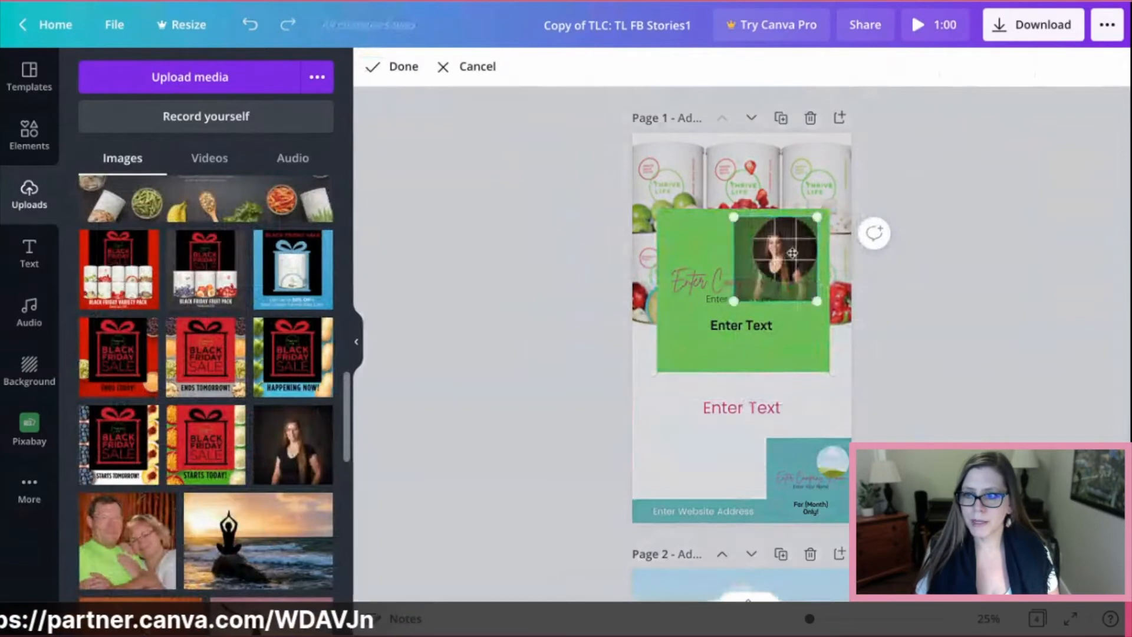
left_click_drag(780, 260, 788, 253)
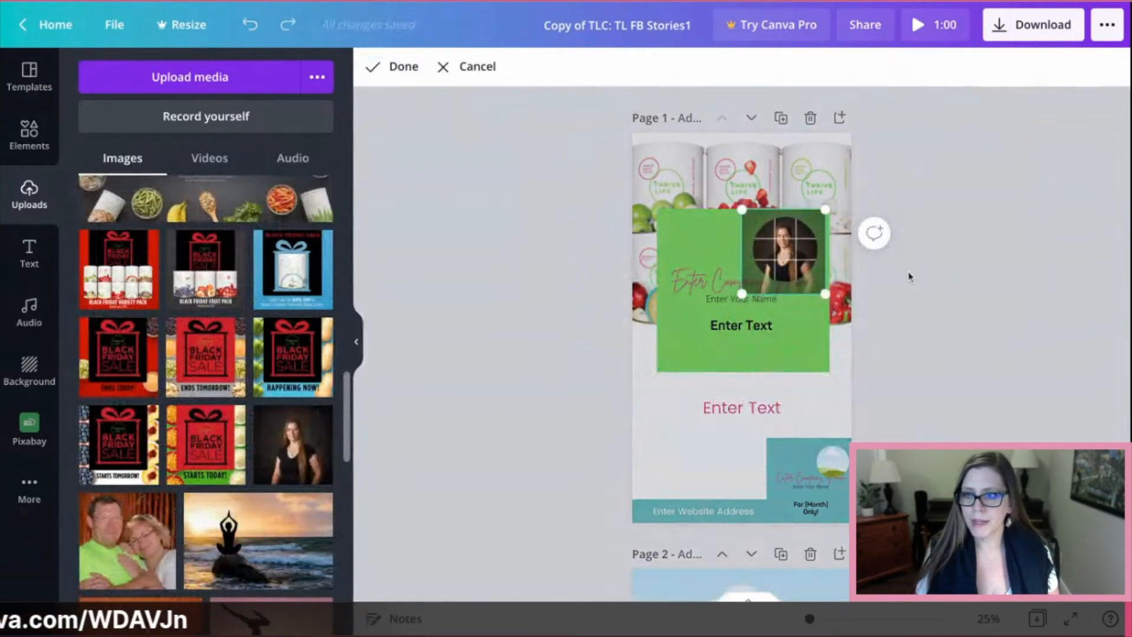
key("Return")
left_click(711, 287)
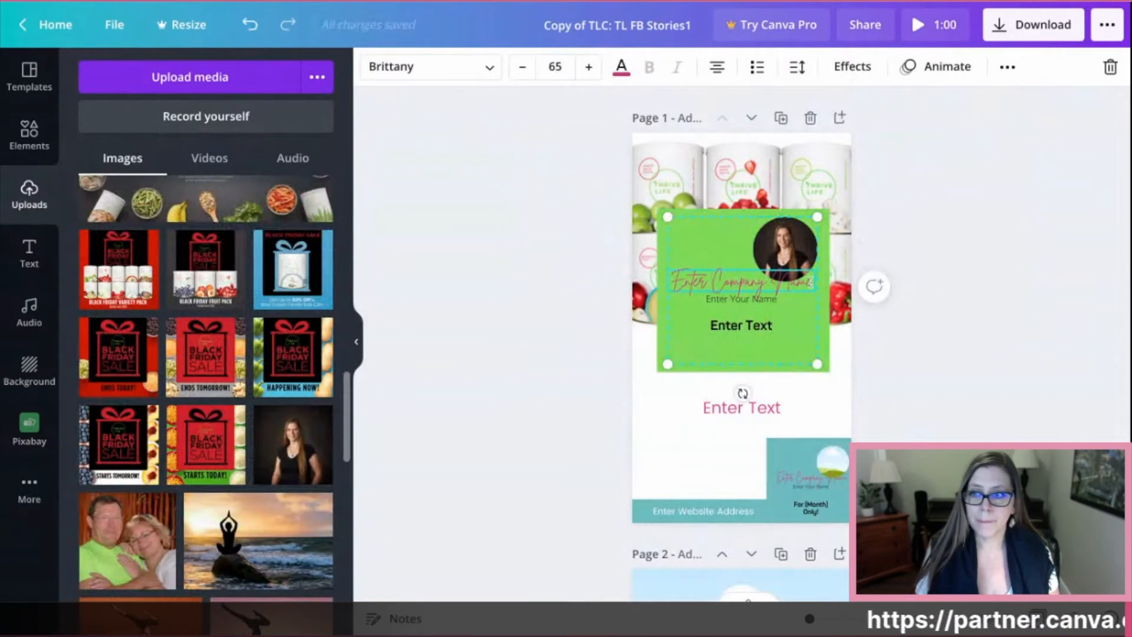
Replace the green box's company name placeholder with 'Thrive Life'.
double_click(812, 282)
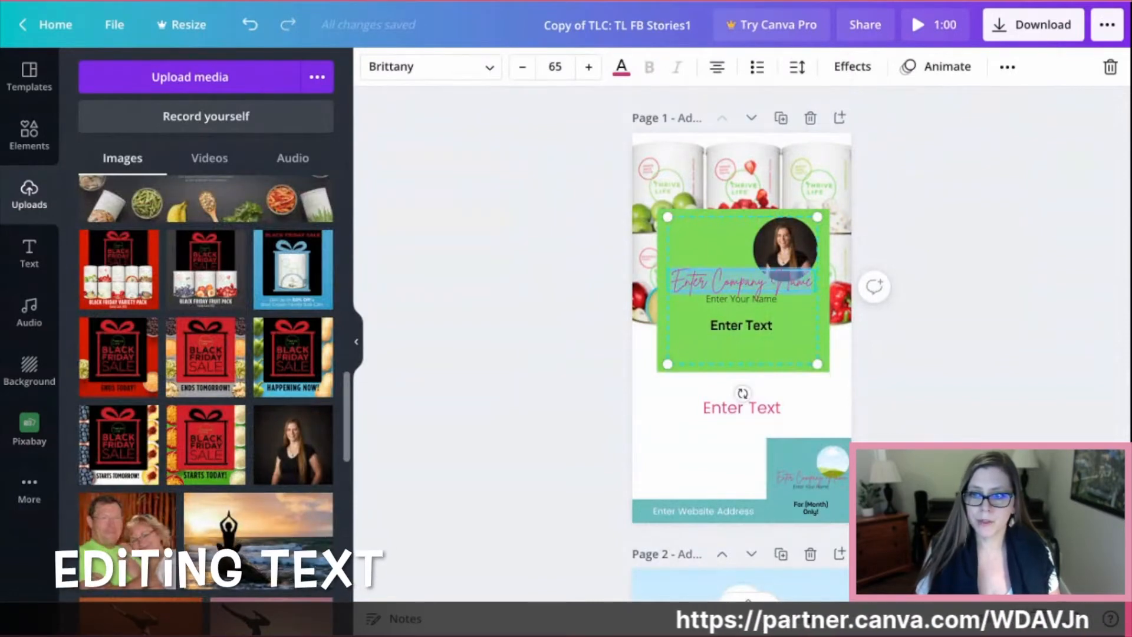
type("Thrive Life")
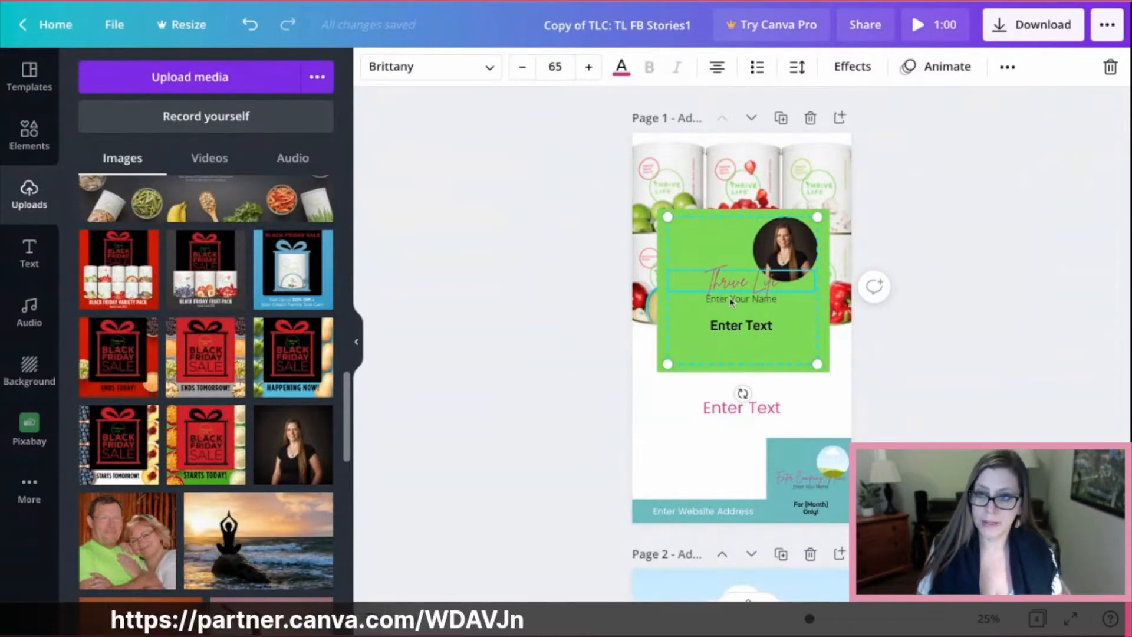
left_click(745, 302)
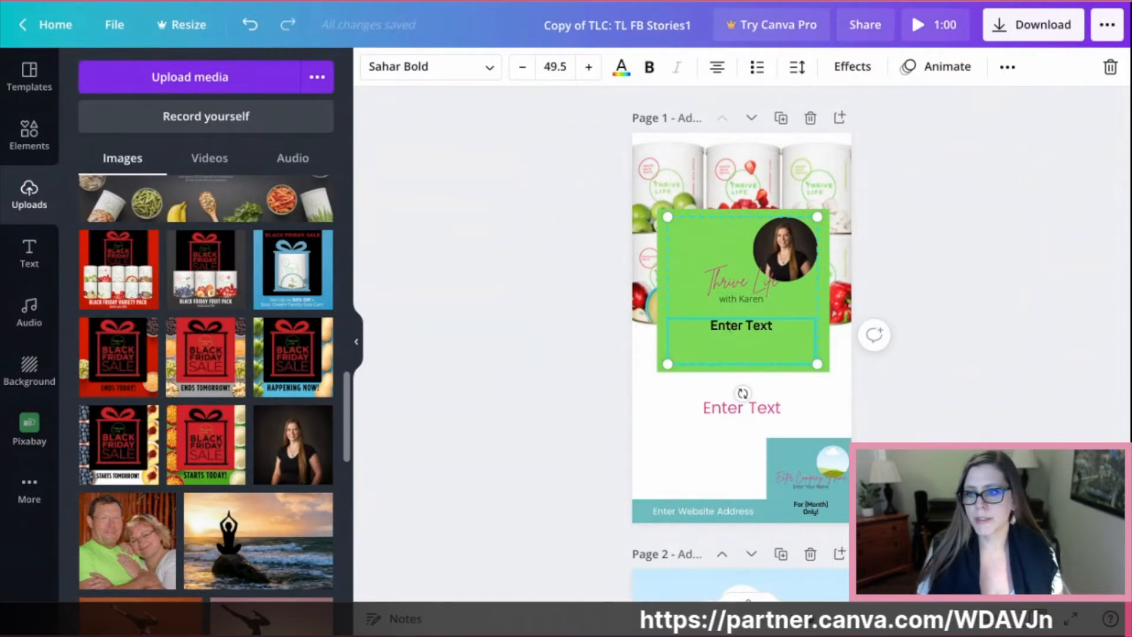
Type the tagline 'Food that tastes Great!' over the green box's text placeholder.
key("shift+Left")
key("shift+Left")
key("shift+Left")
key("shift+Left")
key("shift+Left")
key("shift+Left")
key("shift+Left")
key("shift+Left")
key("shift+Left")
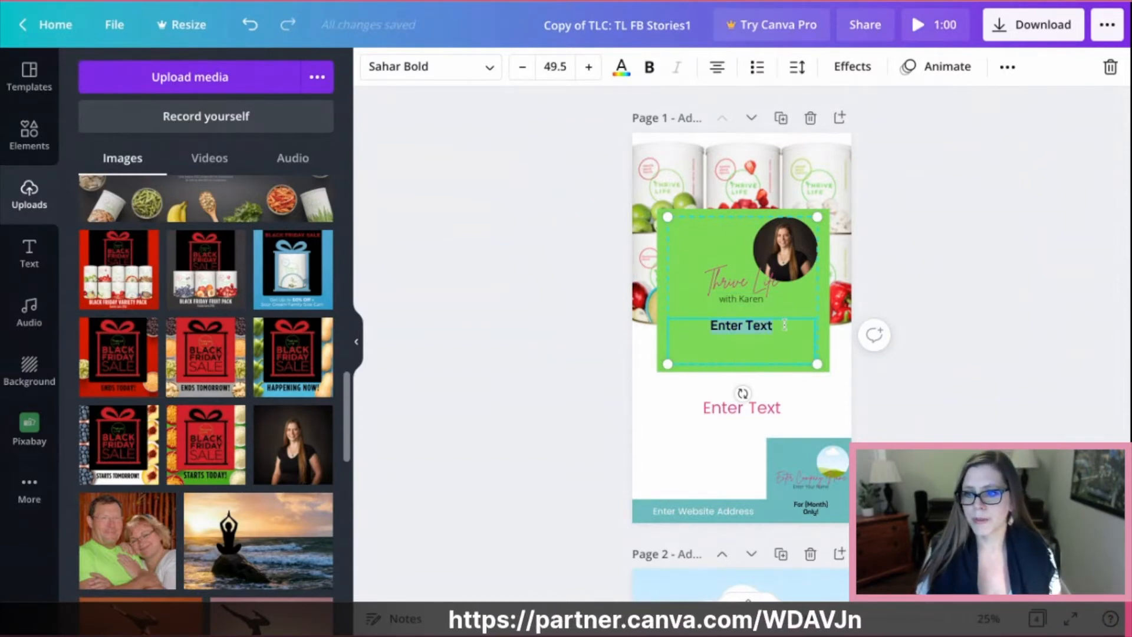
type("Food that taks")
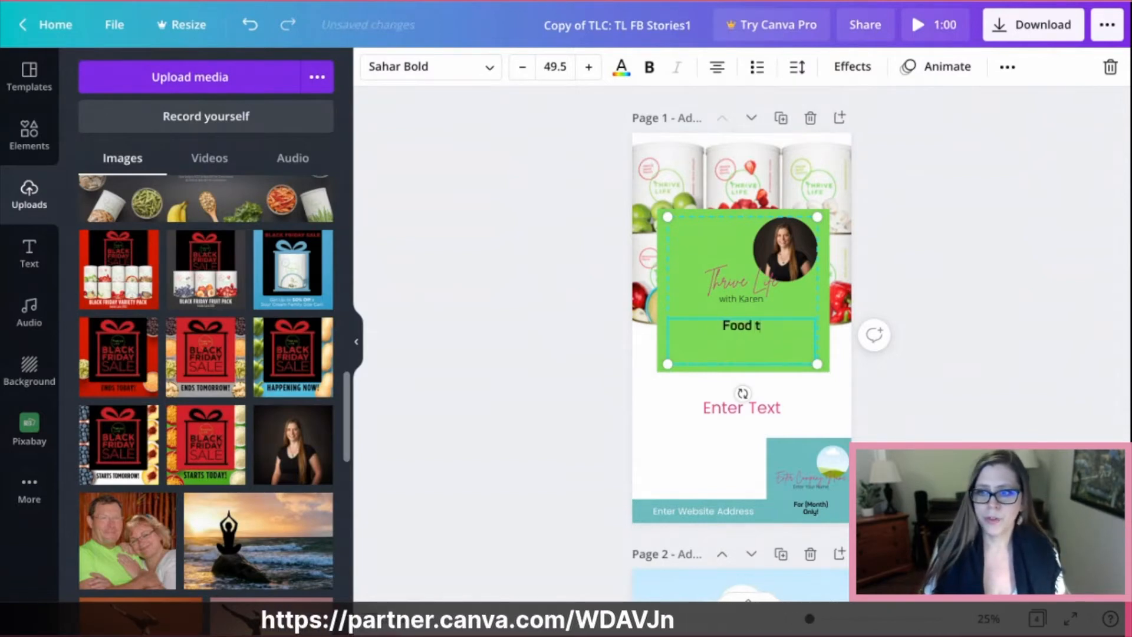
key("BackSpace")
key("BackSpace")
type("stes")
key("Return")
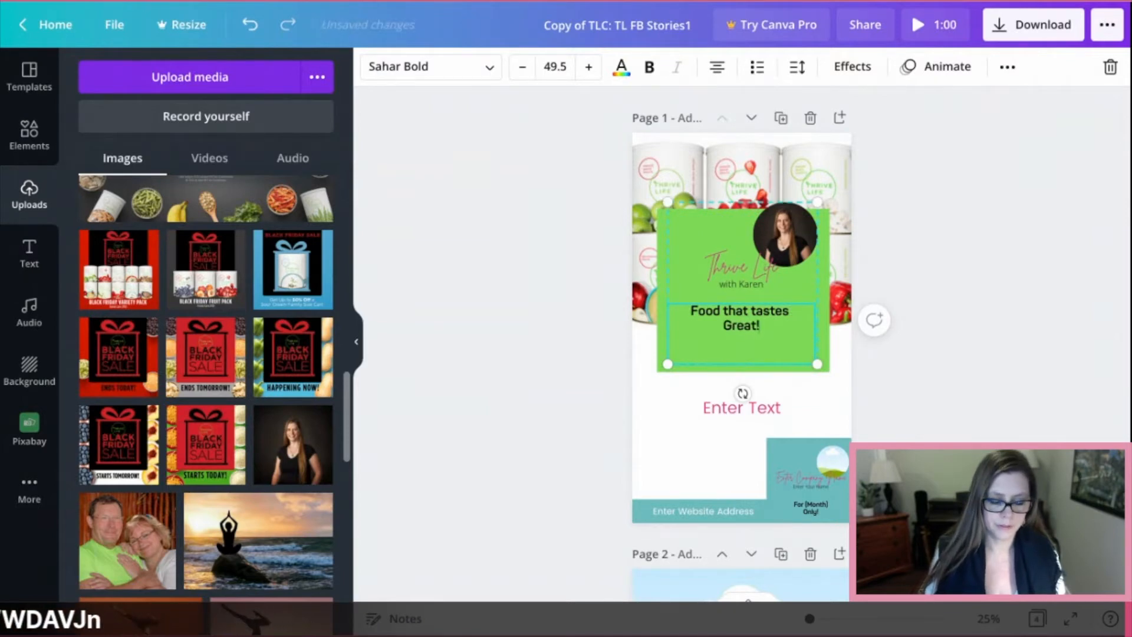
key("BackSpace")
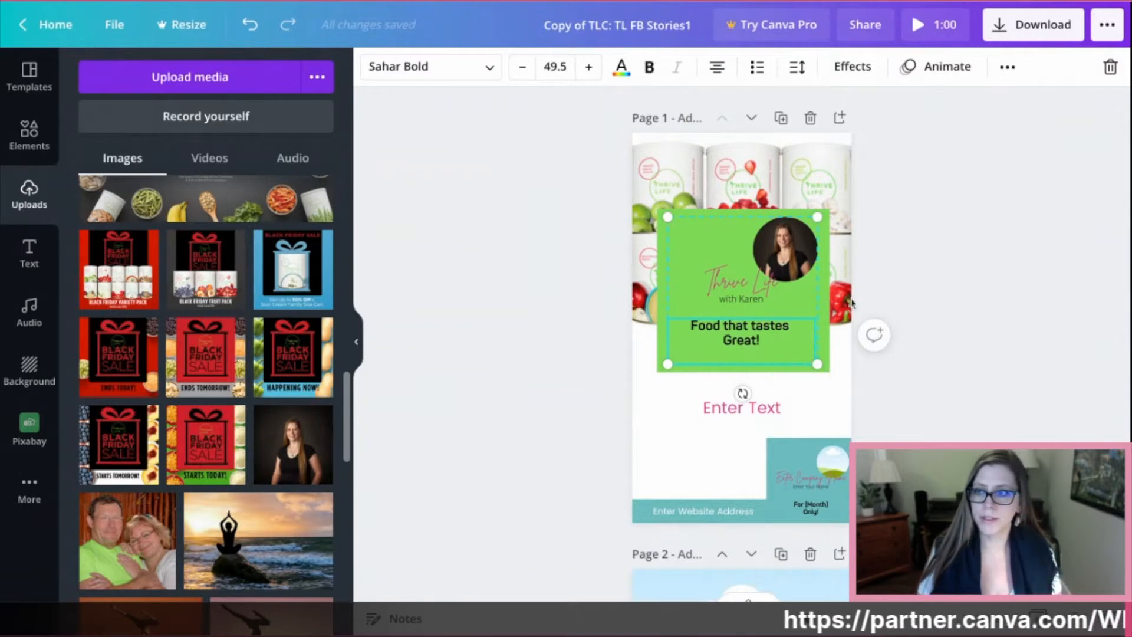
left_click(781, 416)
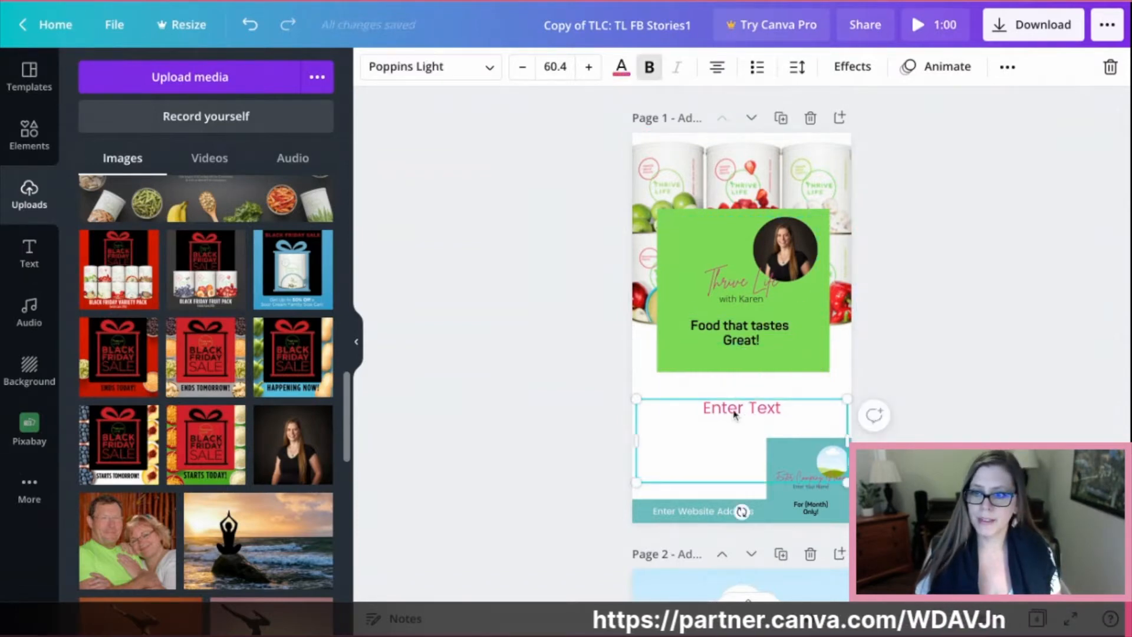
Overwrite page 1's Enter Text heading with 'What's your favorite', correcting the typo.
left_click_drag(705, 408, 780, 409)
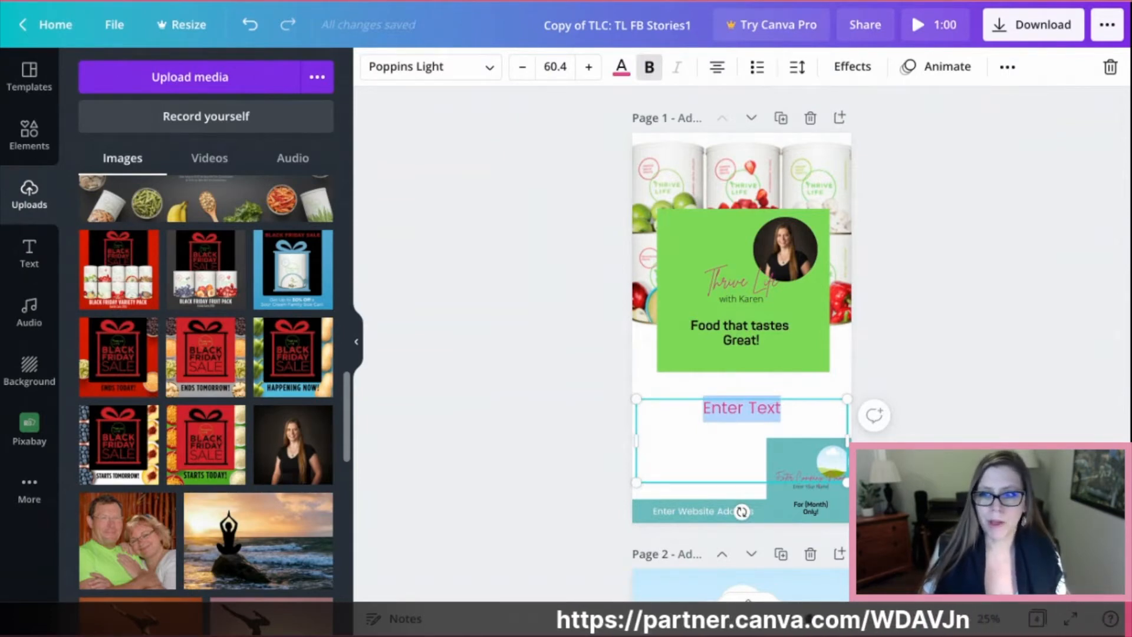
type("What'st yo")
key("BackSpace")
key("BackSpace")
key("BackSpace")
key("BackSpace")
type("you")
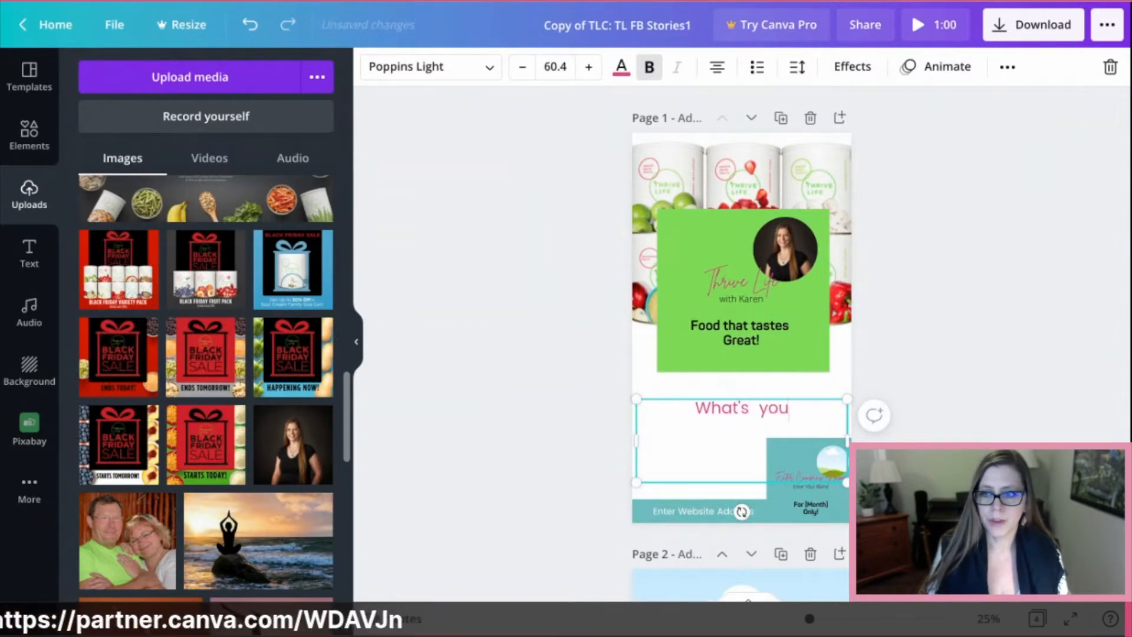
type("r favorite")
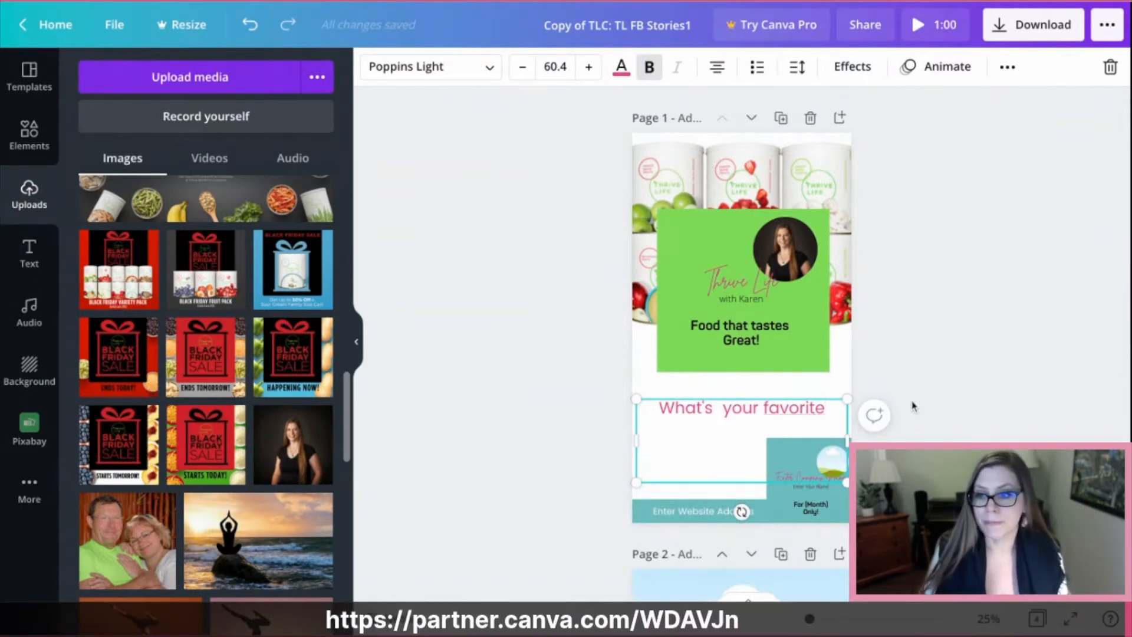
Turn page 1's teal footer square and website-address bar green.
left_click(789, 516)
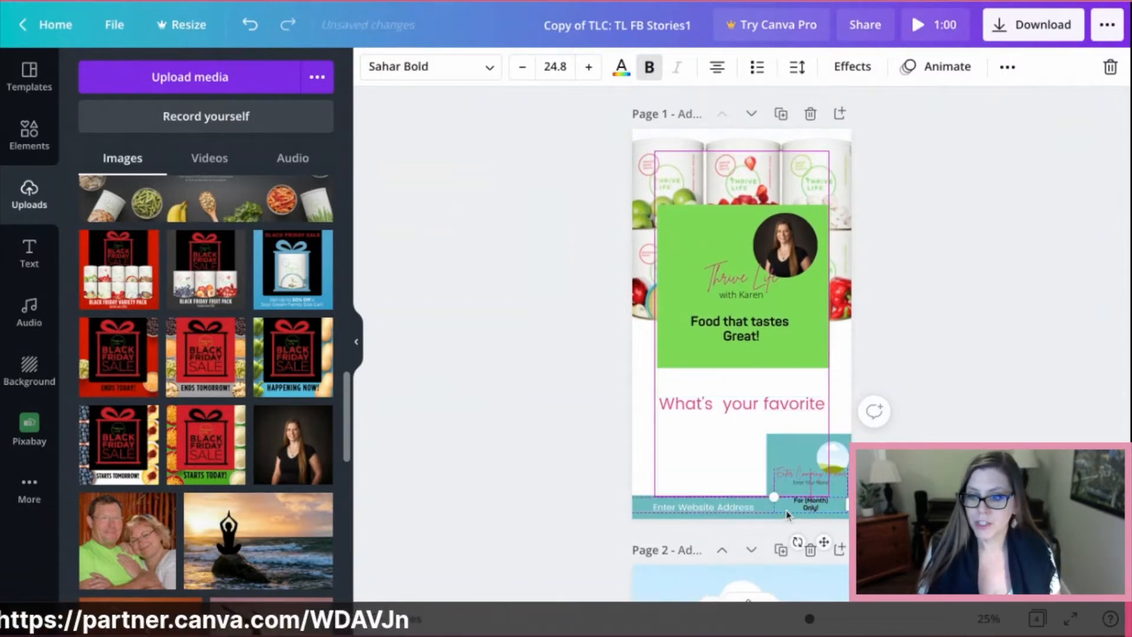
scroll(784, 466, "up", 1)
left_click(783, 456)
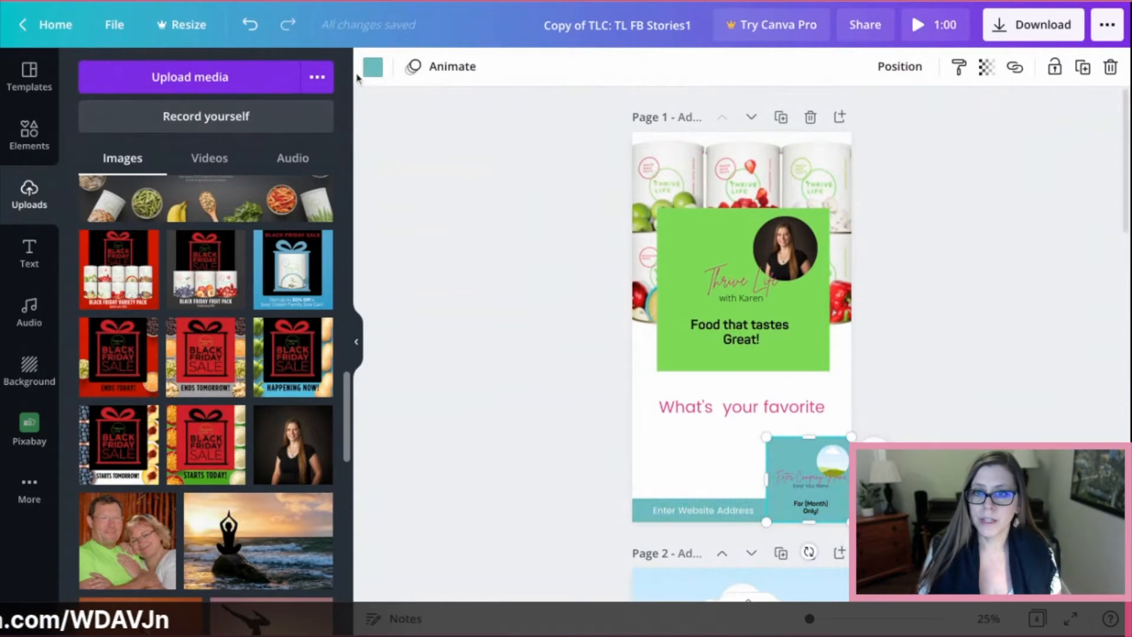
left_click(373, 67)
left_click(224, 161)
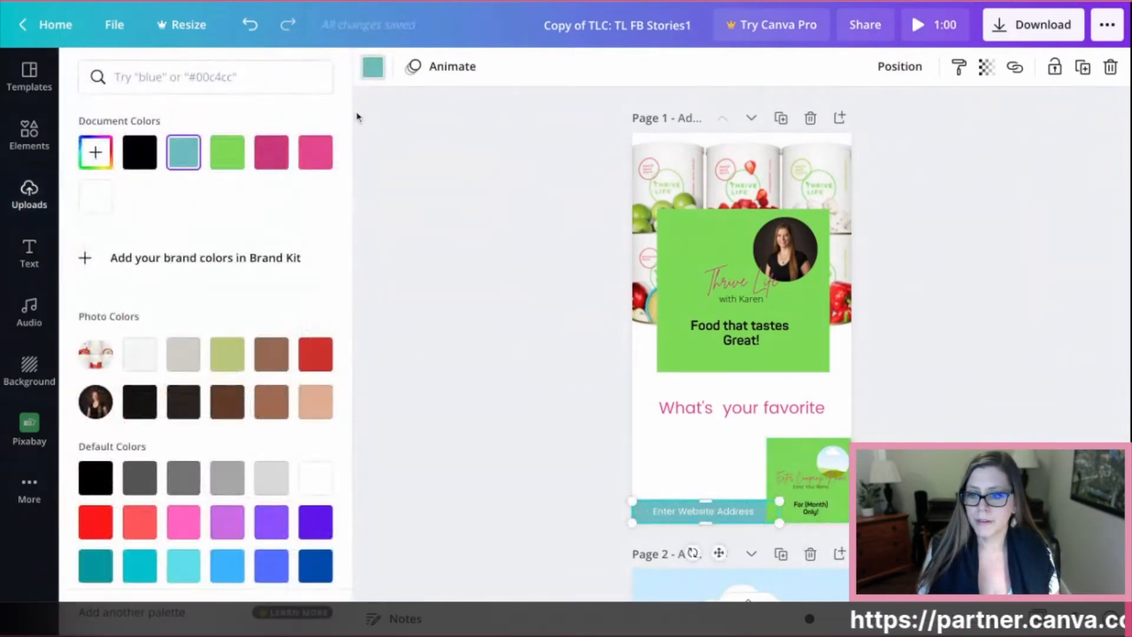
left_click(236, 154)
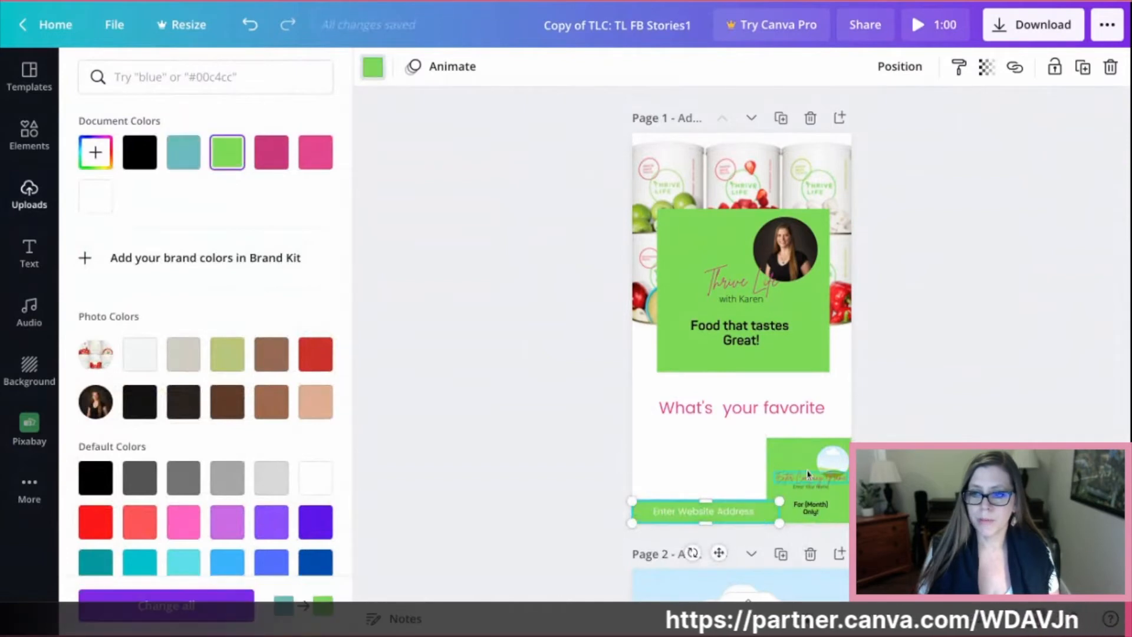
Replace the footer's Enter Website Address text with the host's website.
left_click(703, 516)
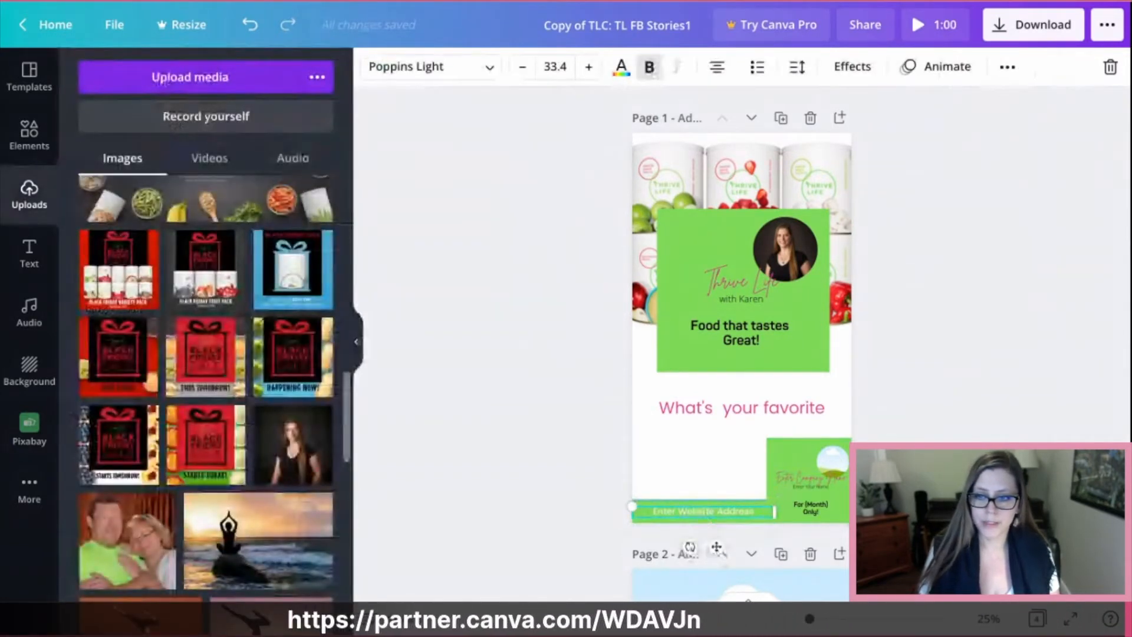
left_click_drag(755, 512, 652, 512)
type("W")
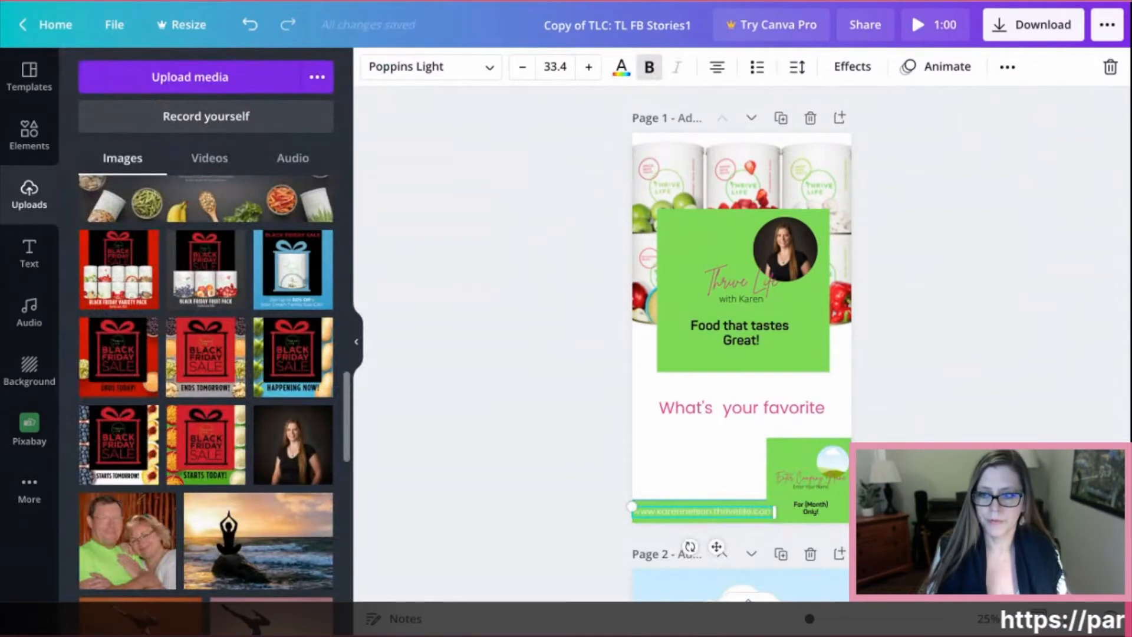
left_click(710, 519)
left_click(711, 514)
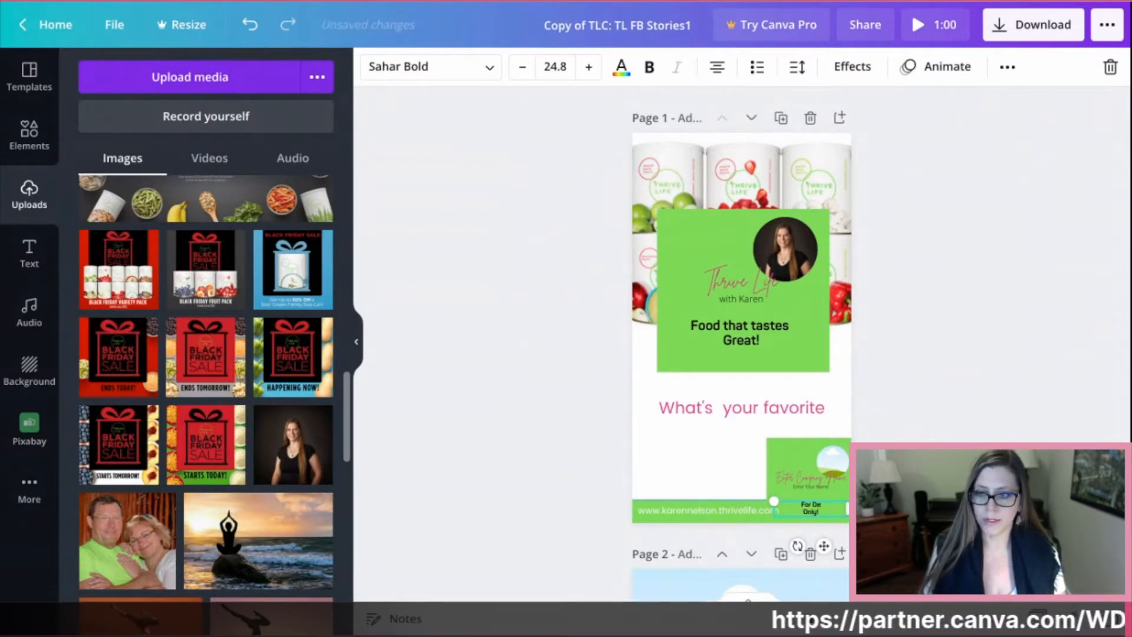
Finish the badge's 'For December Only!' text and enter Thrive Life in its script title.
type("r")
left_click(824, 480)
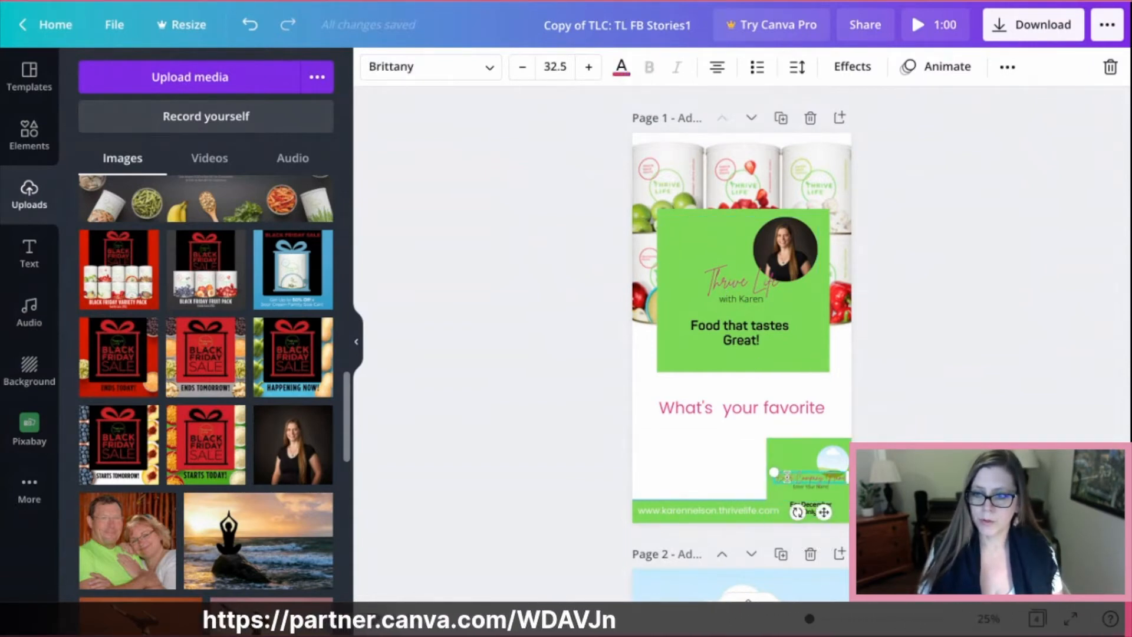
type("Thr")
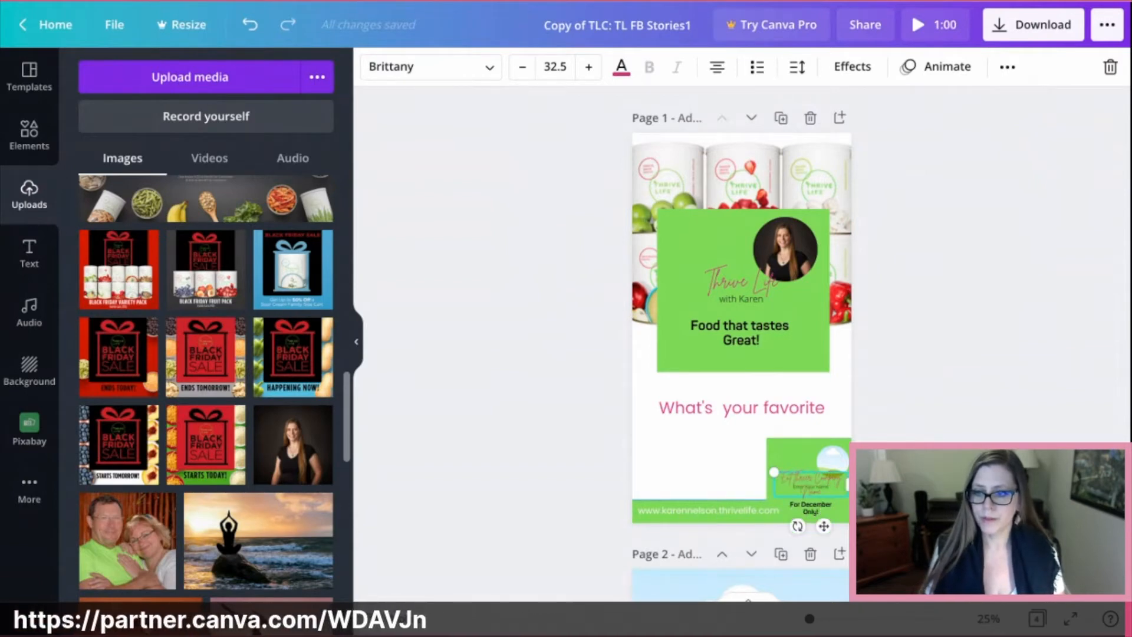
left_click(918, 441)
left_click(796, 482)
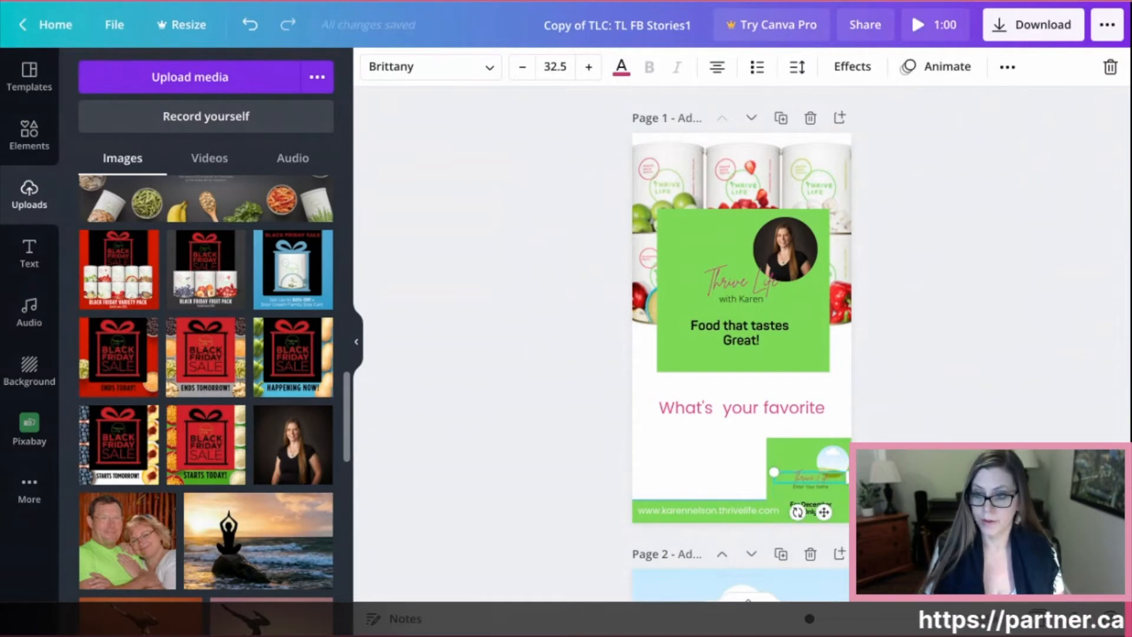
Fill the small line under the badge's company name with the host's name line.
left_click(810, 489)
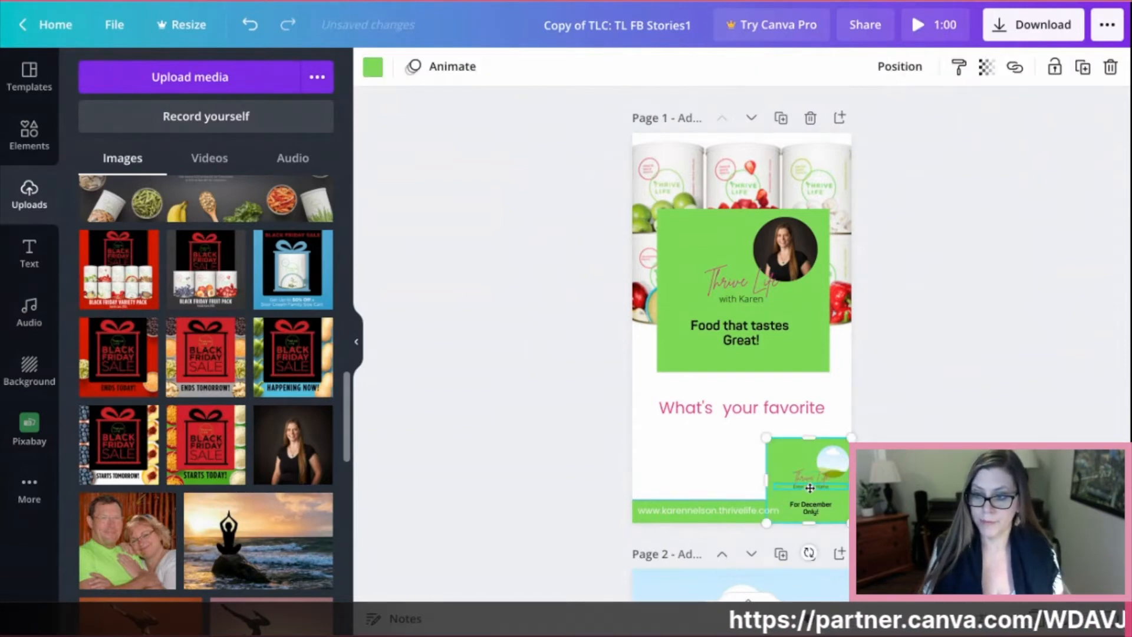
left_click(810, 488)
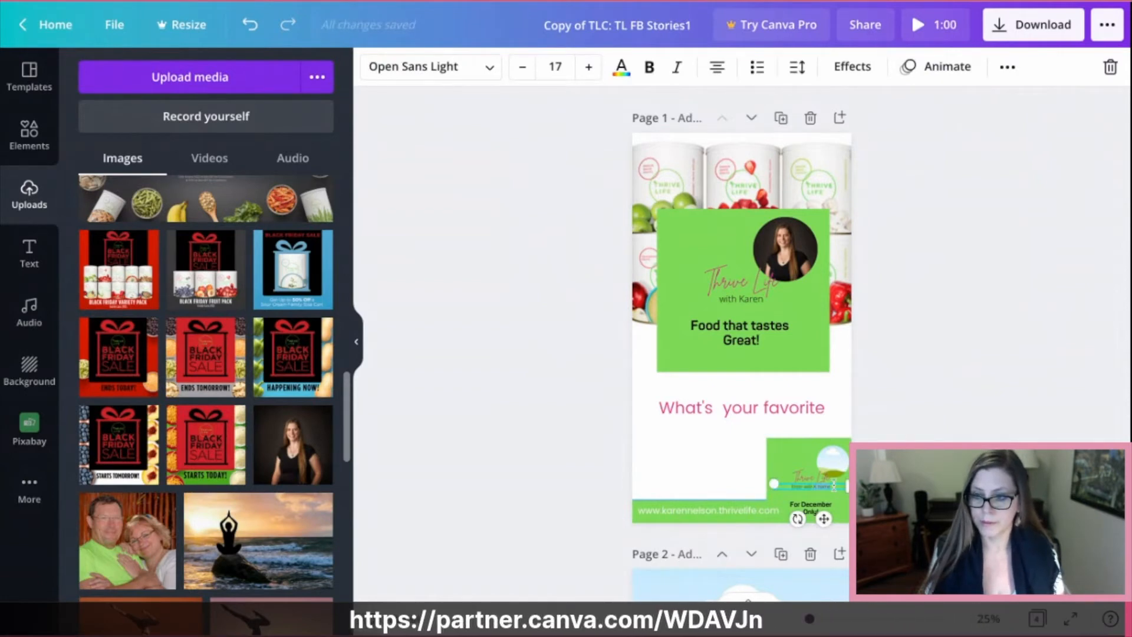
type("with Karen")
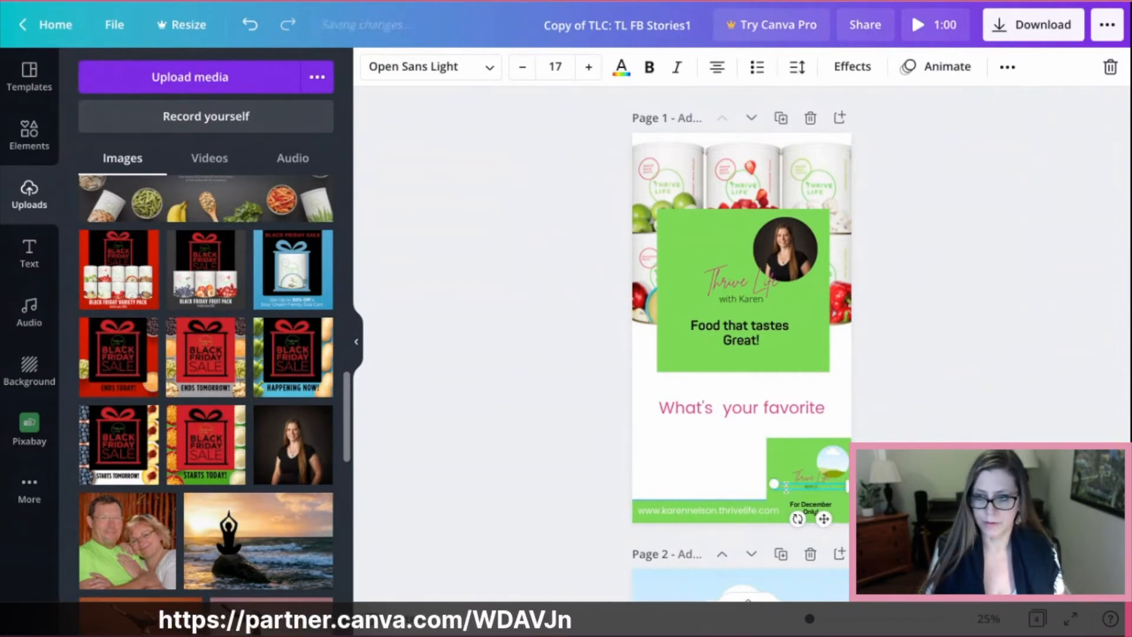
Place the uploaded portrait photo onto page 1's green footer badge.
left_click(294, 445)
left_click_drag(293, 445, 864, 494)
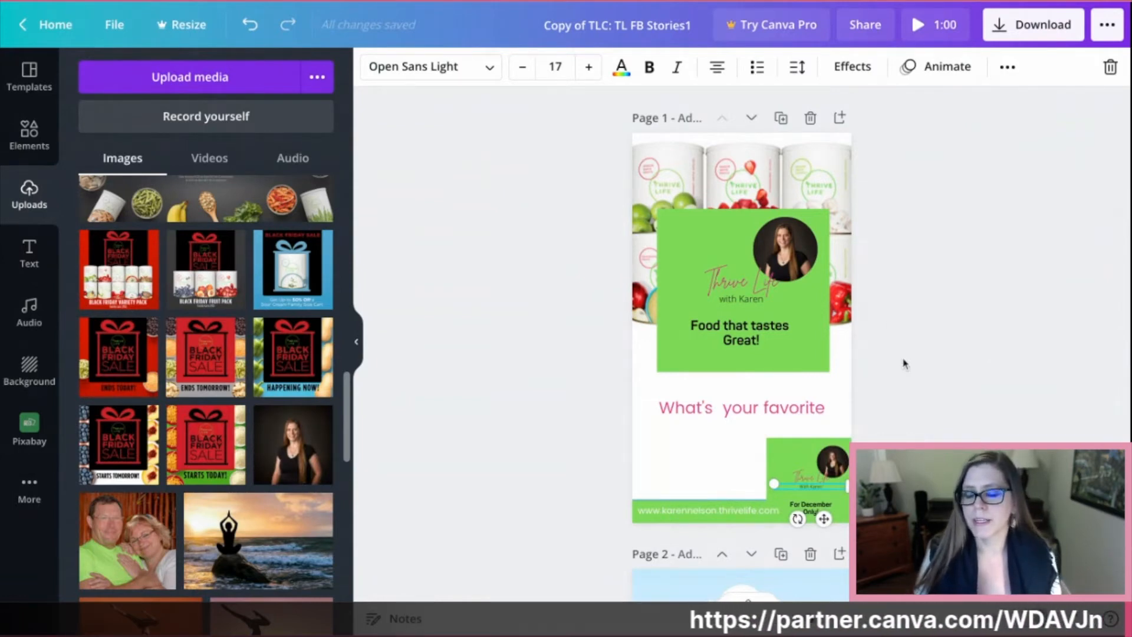
scroll(917, 368, "down", 1)
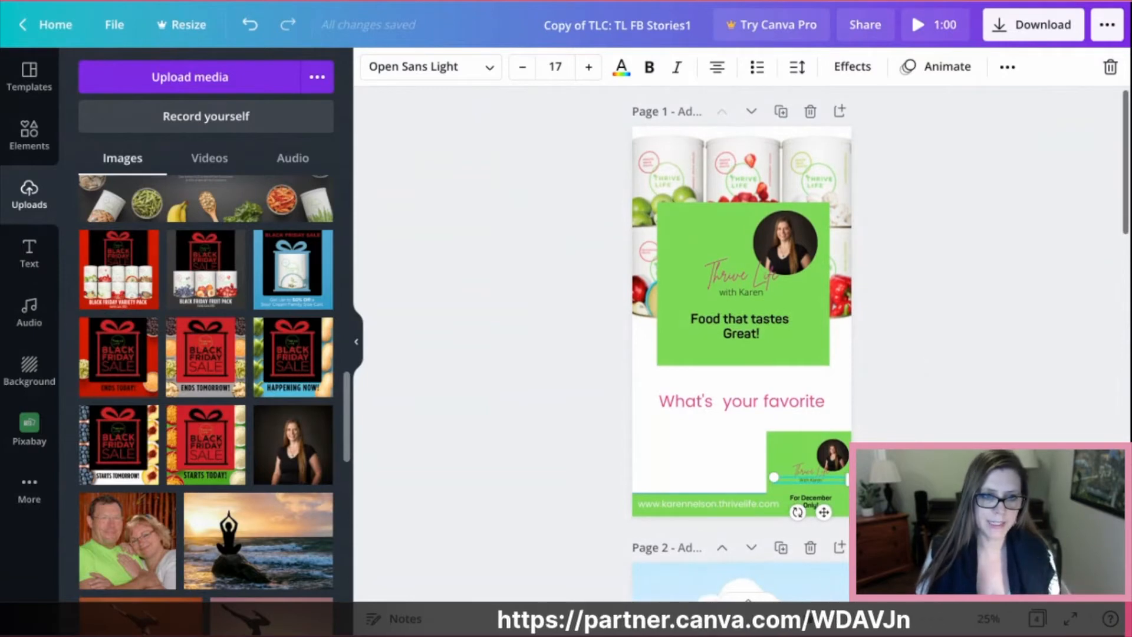
scroll(781, 329, "down", 2)
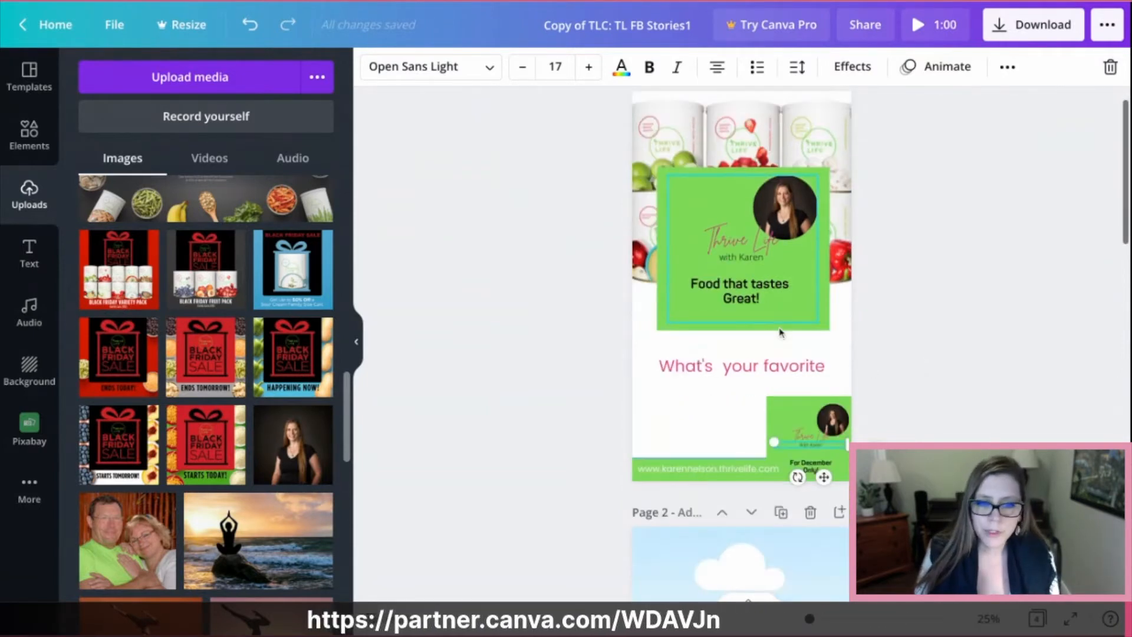
scroll(781, 330, "down", 1)
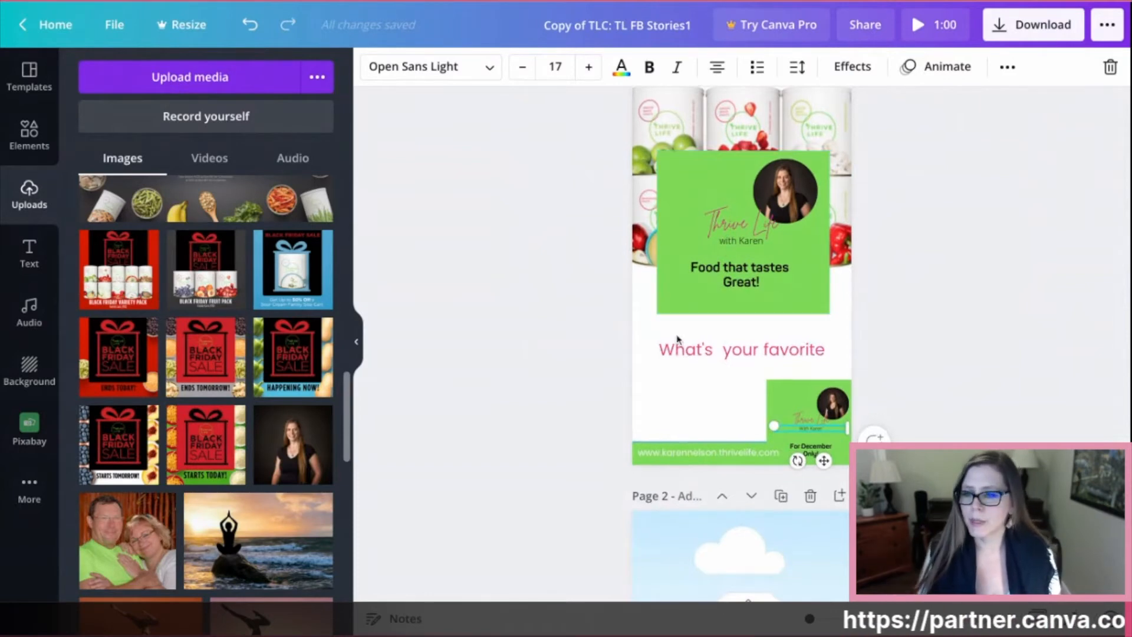
scroll(677, 340, "down", 2)
Fill page 2 with the Black Friday Ends Tomorrow image and change its promo text to 'Grab it while it lasts!'.
scroll(677, 340, "down", 6)
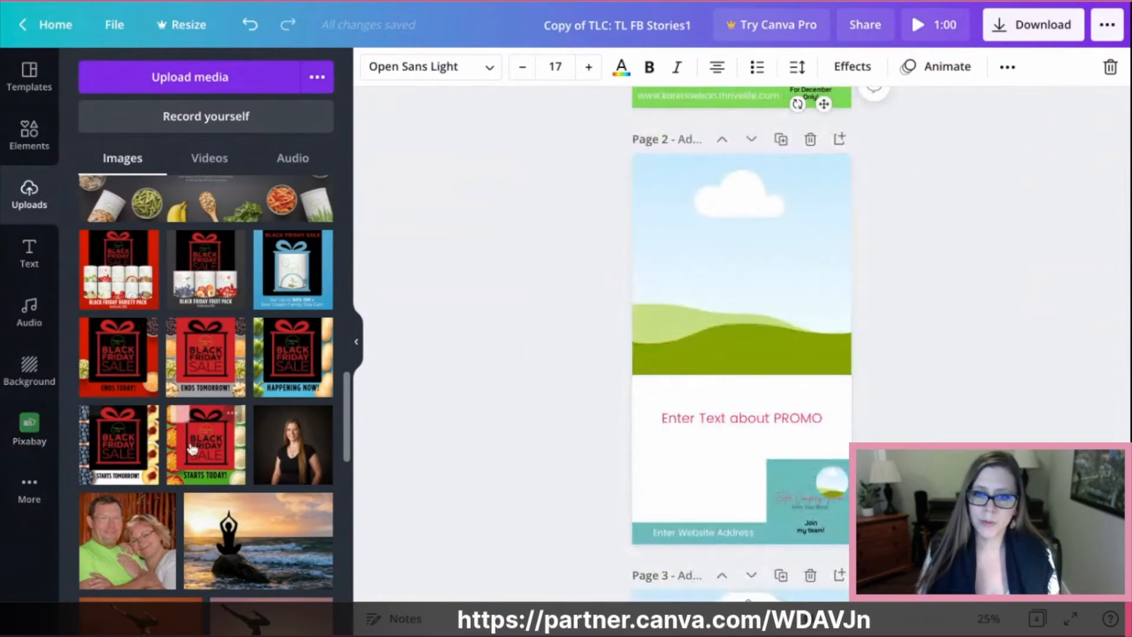
left_click_drag(200, 361, 708, 265)
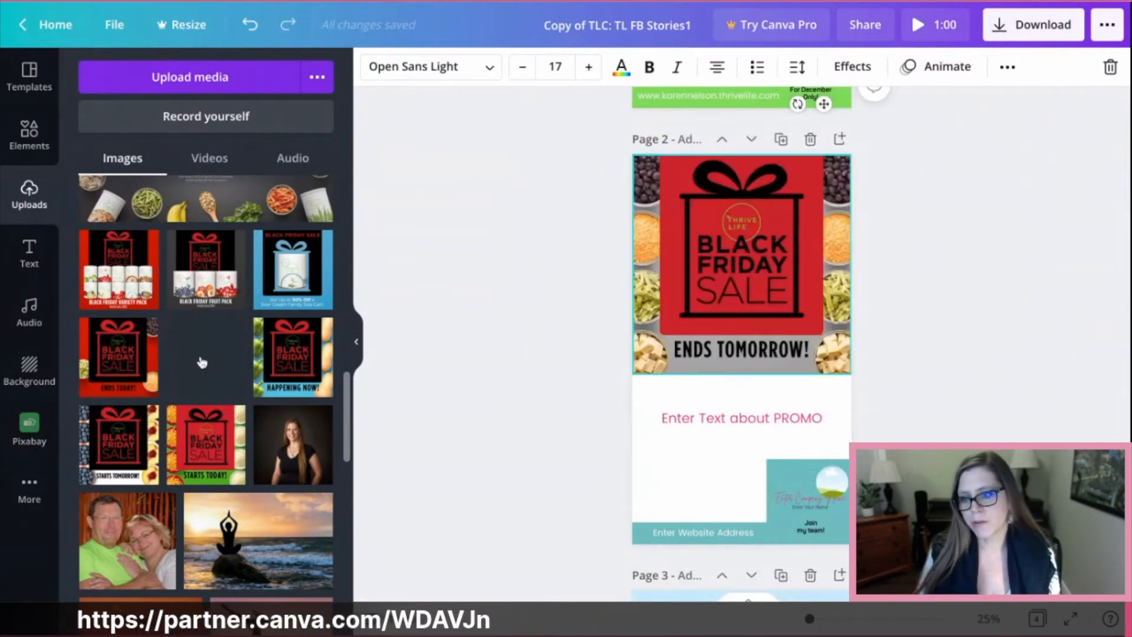
left_click(705, 423)
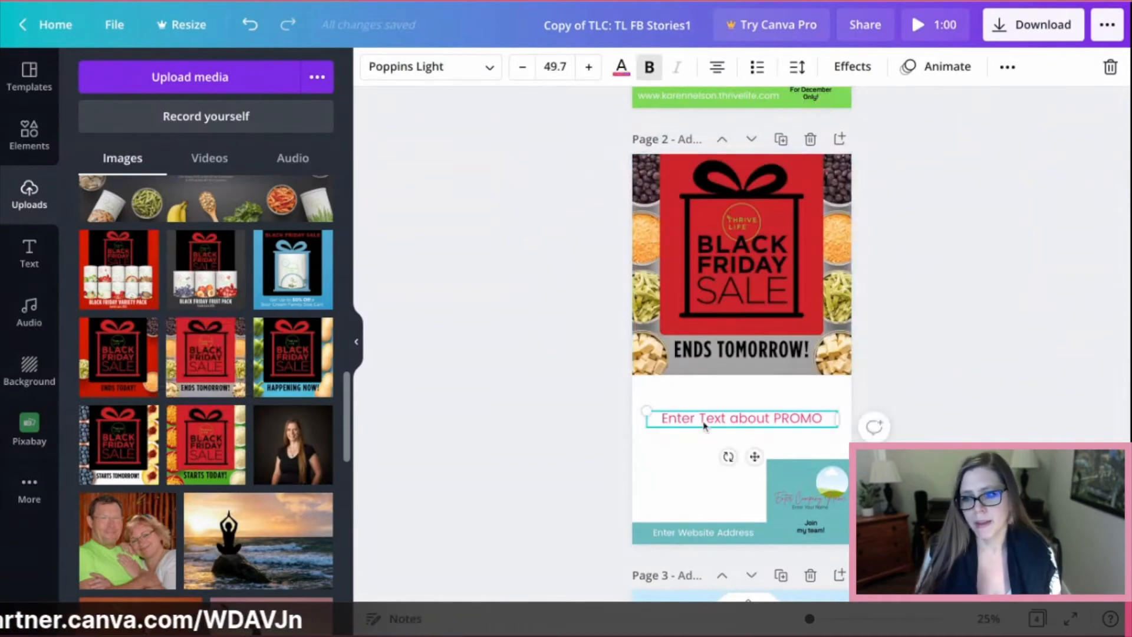
left_click(663, 420)
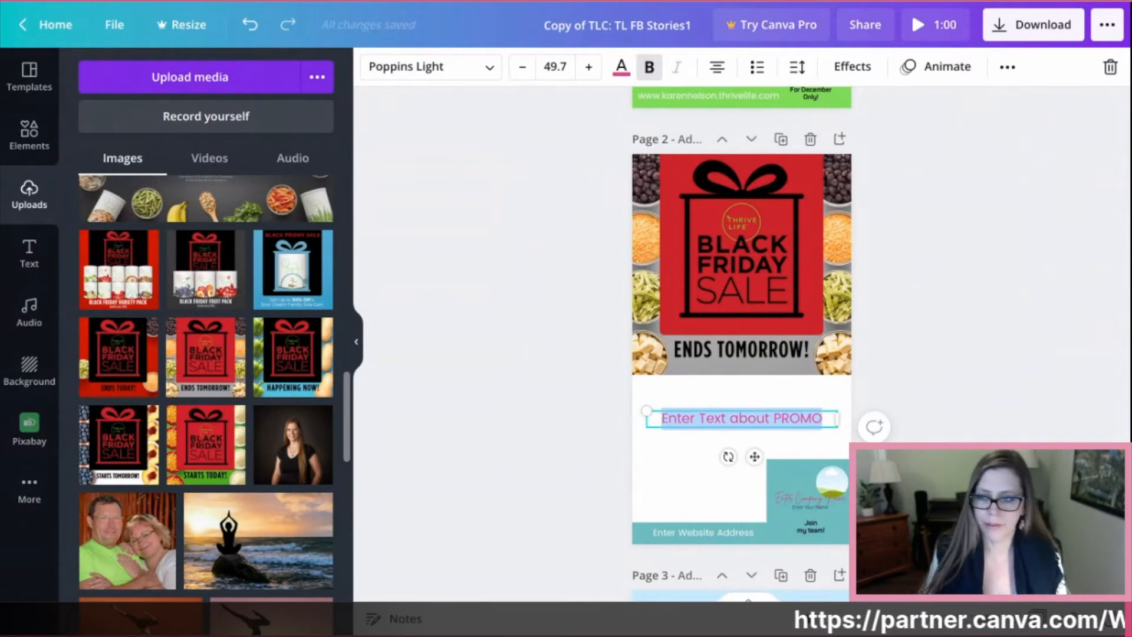
type("Gr")
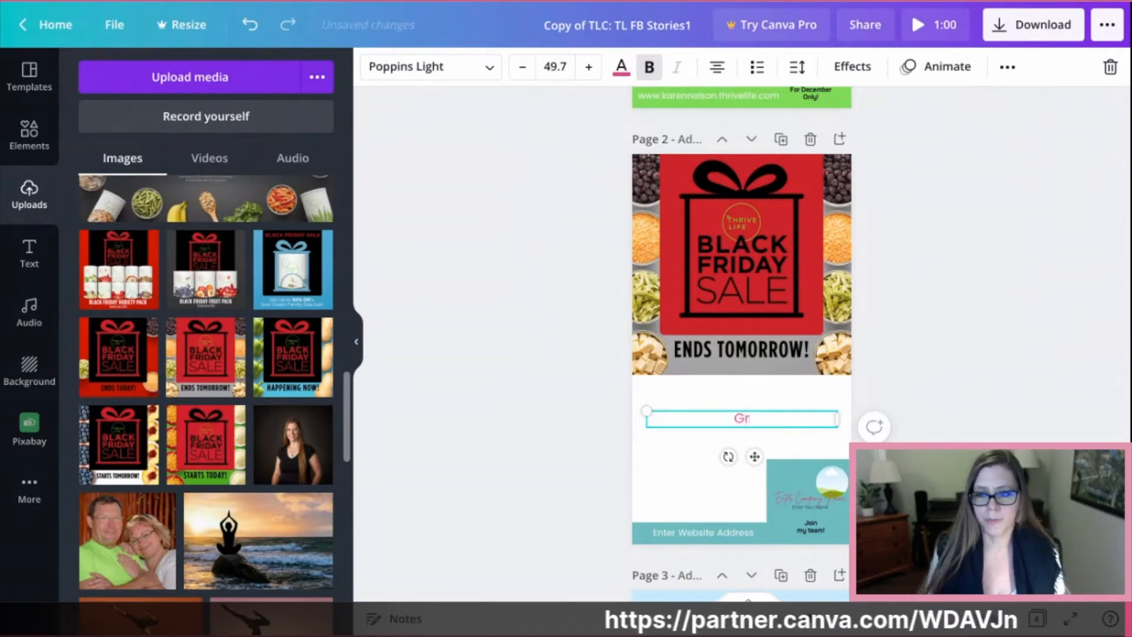
type("ab it w")
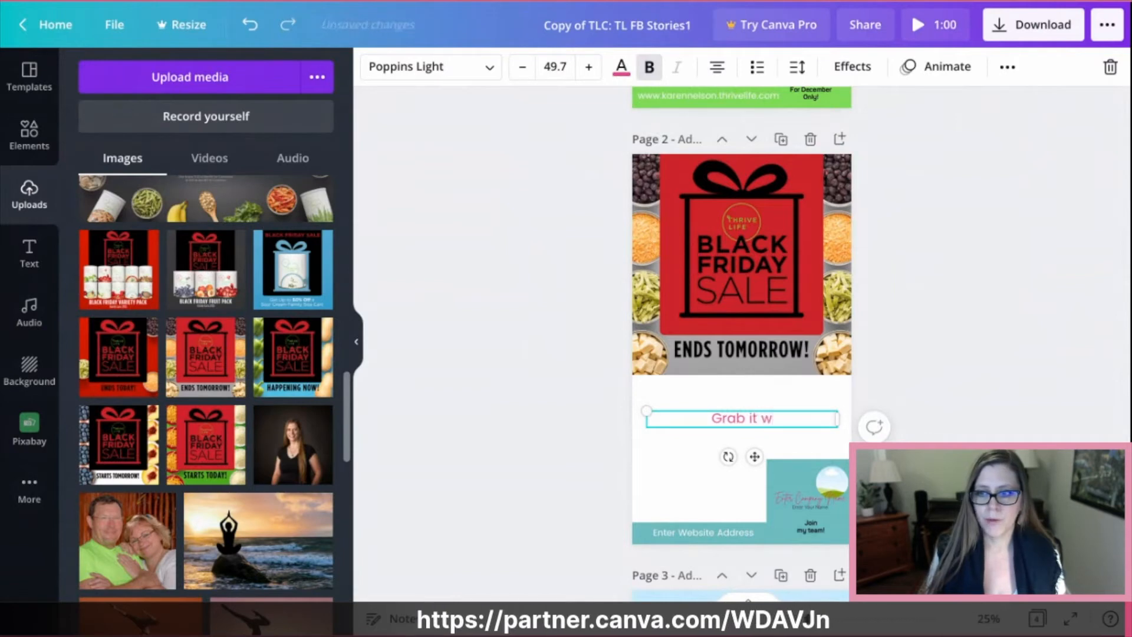
type("hile it lasts!")
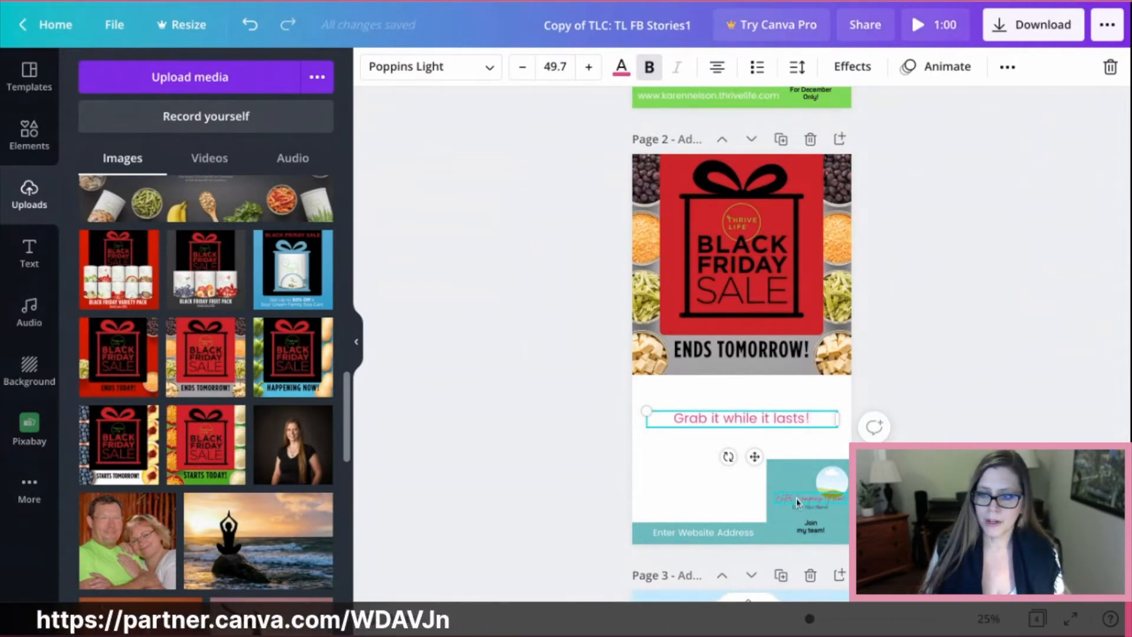
Drop the November specials flyer onto page 3's photo and stretch its bottom edge down the page.
scroll(791, 380, "up", 2)
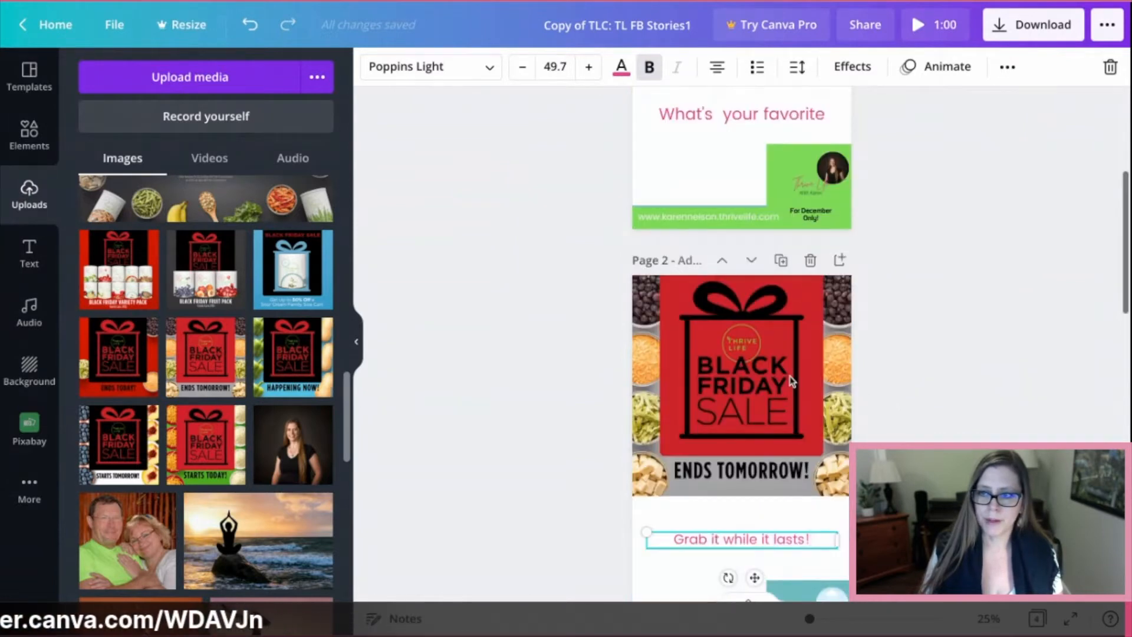
scroll(790, 381, "up", 2)
scroll(790, 381, "down", 8)
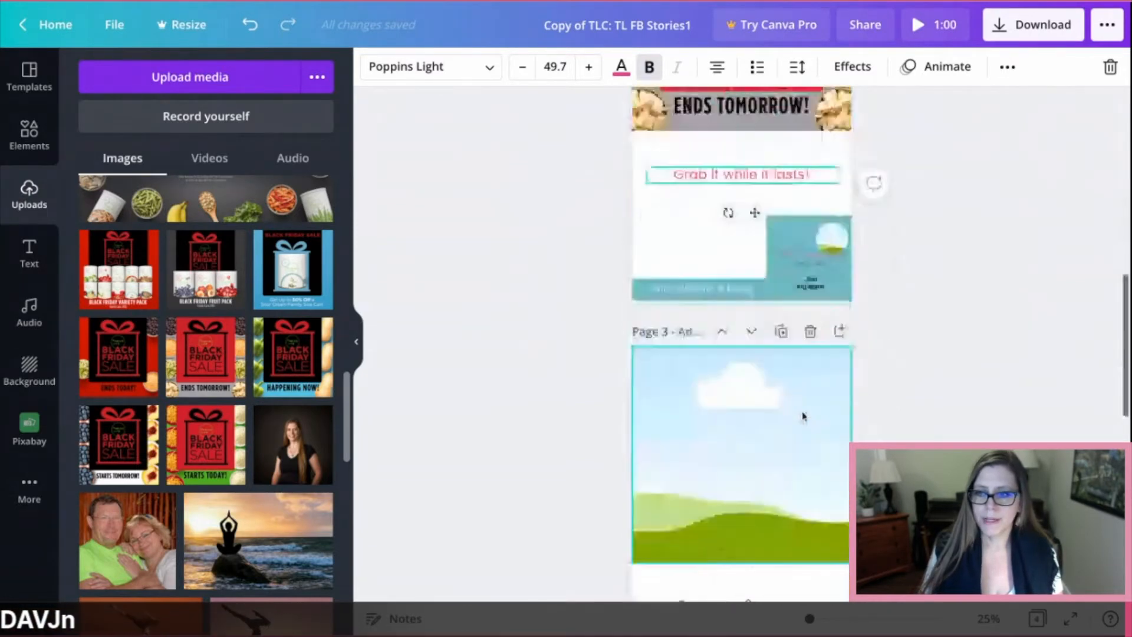
scroll(803, 416, "down", 3)
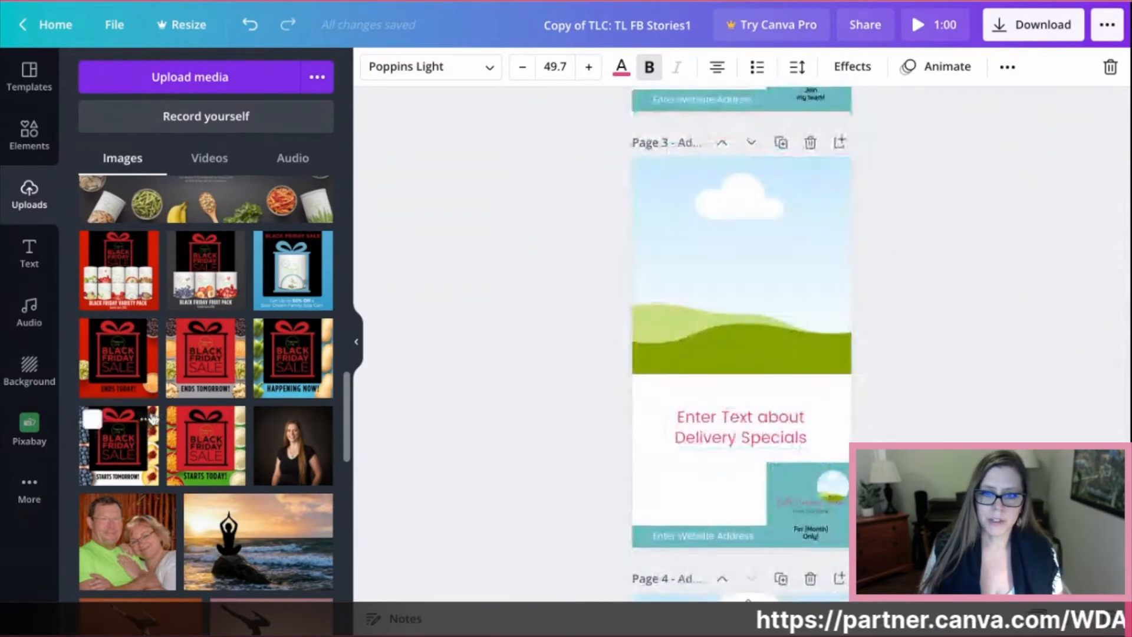
scroll(155, 417, "up", 10)
scroll(207, 401, "down", 10)
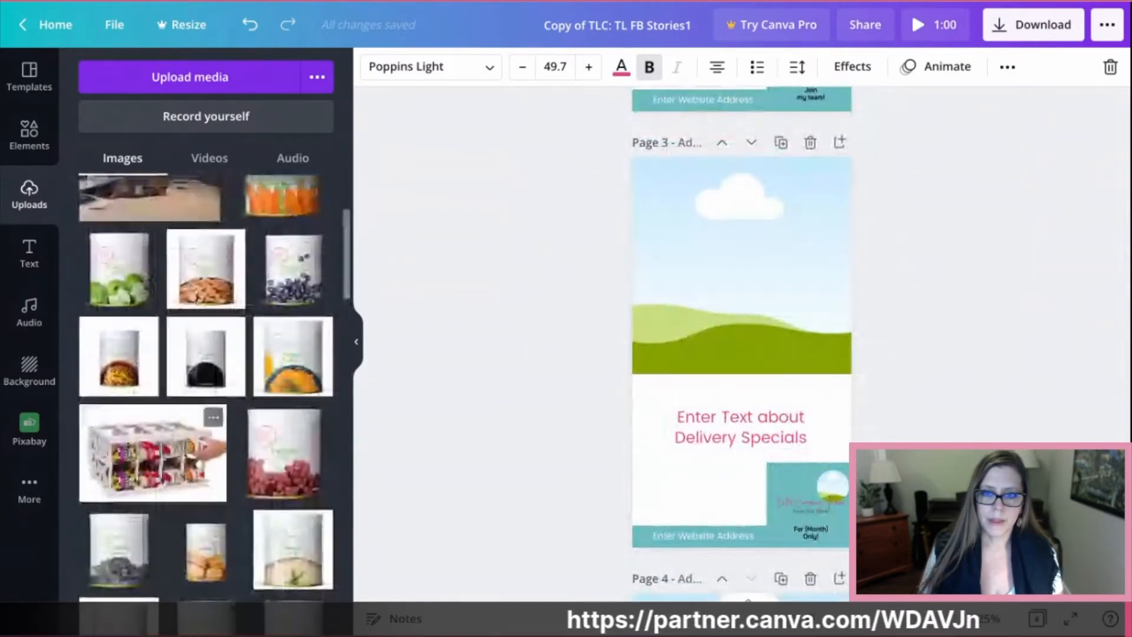
scroll(206, 389, "down", 15)
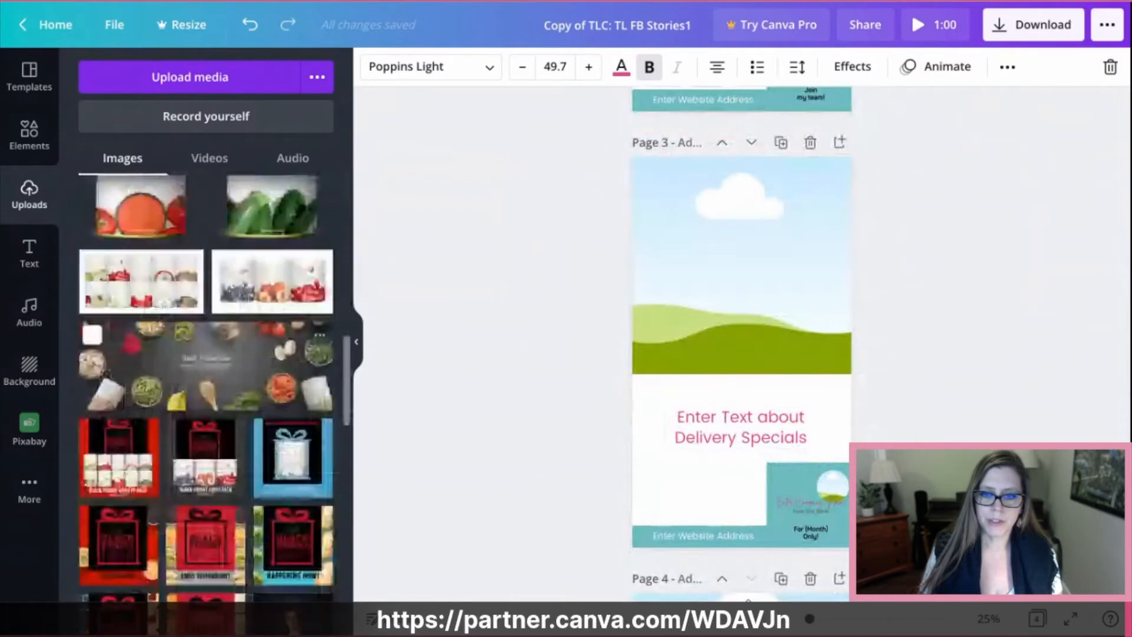
scroll(228, 443, "down", 5)
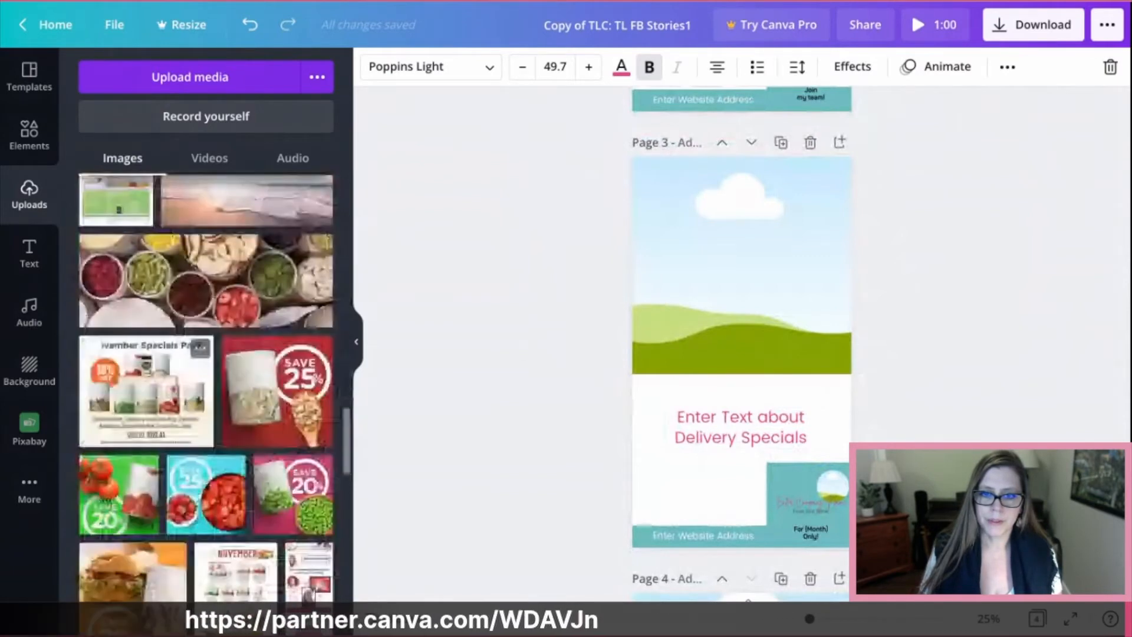
left_click(227, 444)
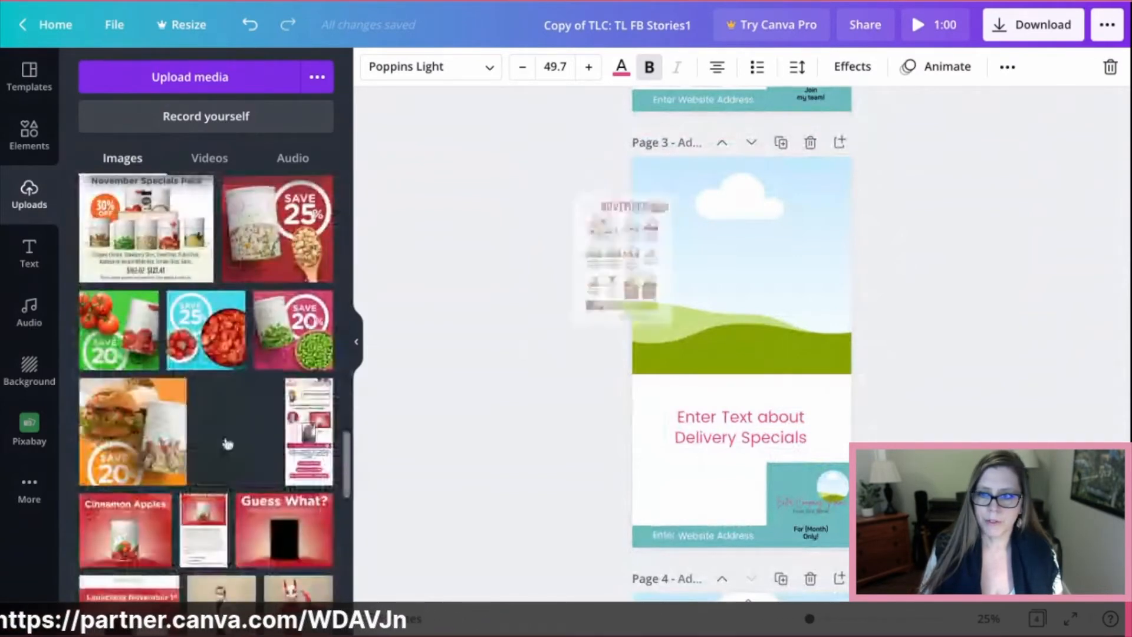
left_click_drag(228, 444, 736, 236)
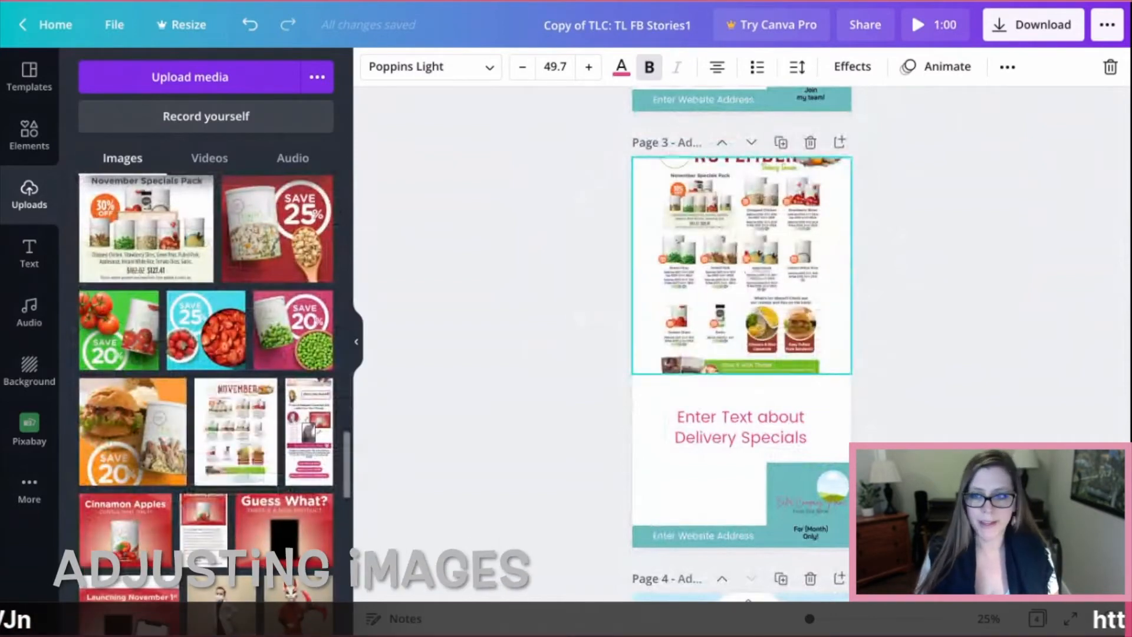
left_click(743, 272)
left_click_drag(742, 374, 742, 411)
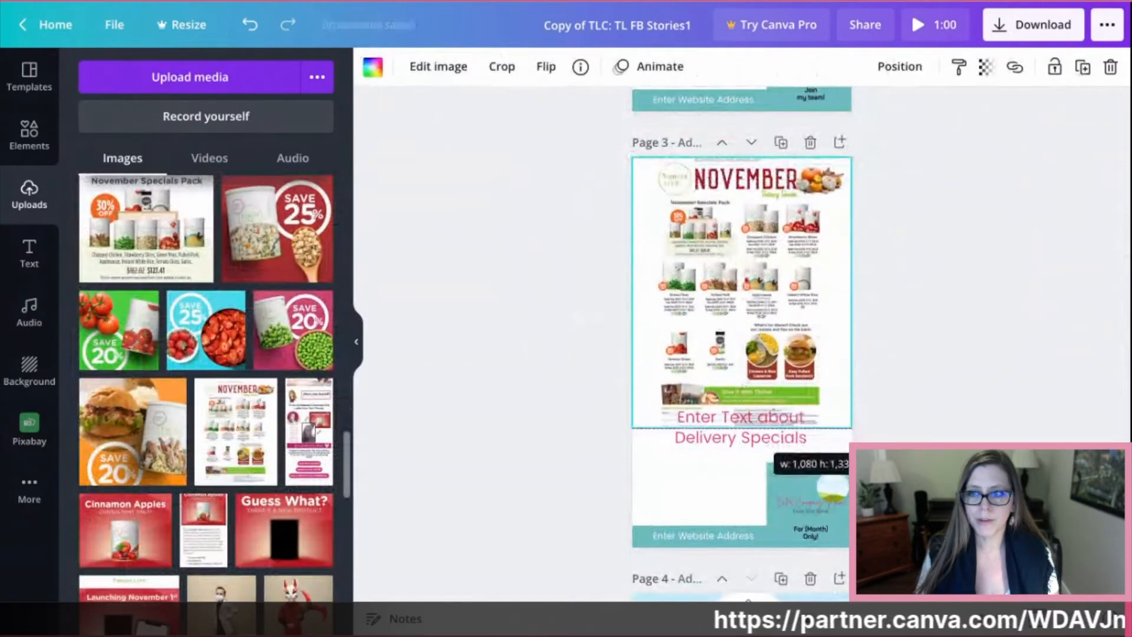
Enlarge page 3's flyer to 1,360 high and narrow the delivery-specials text to wrap onto four lines.
double_click(735, 270)
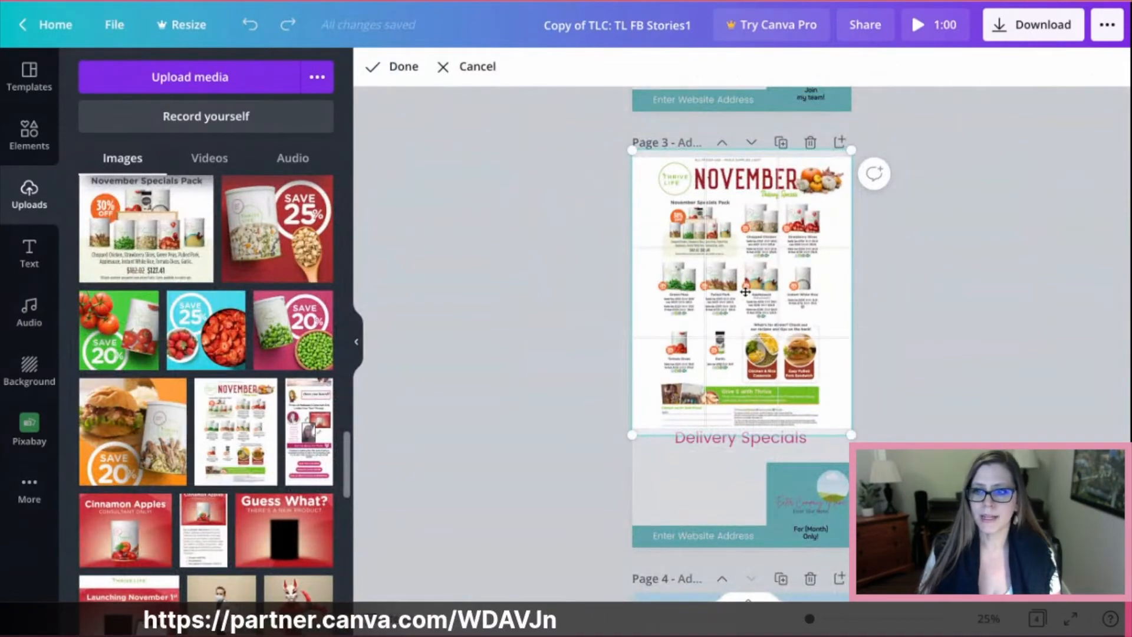
left_click(718, 498)
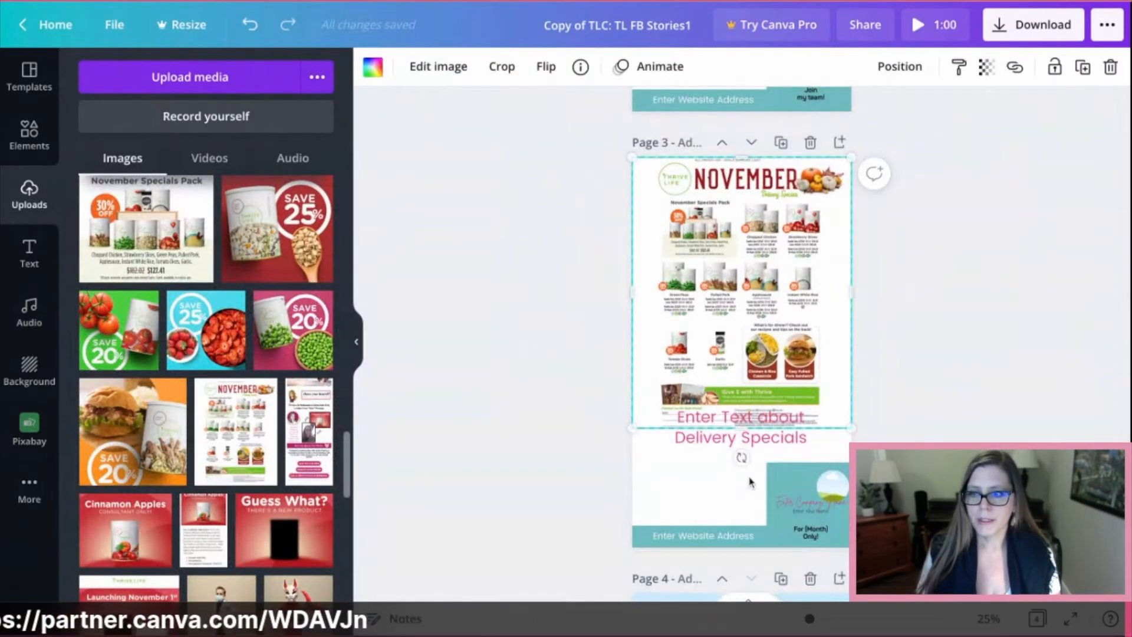
left_click_drag(748, 317, 756, 341)
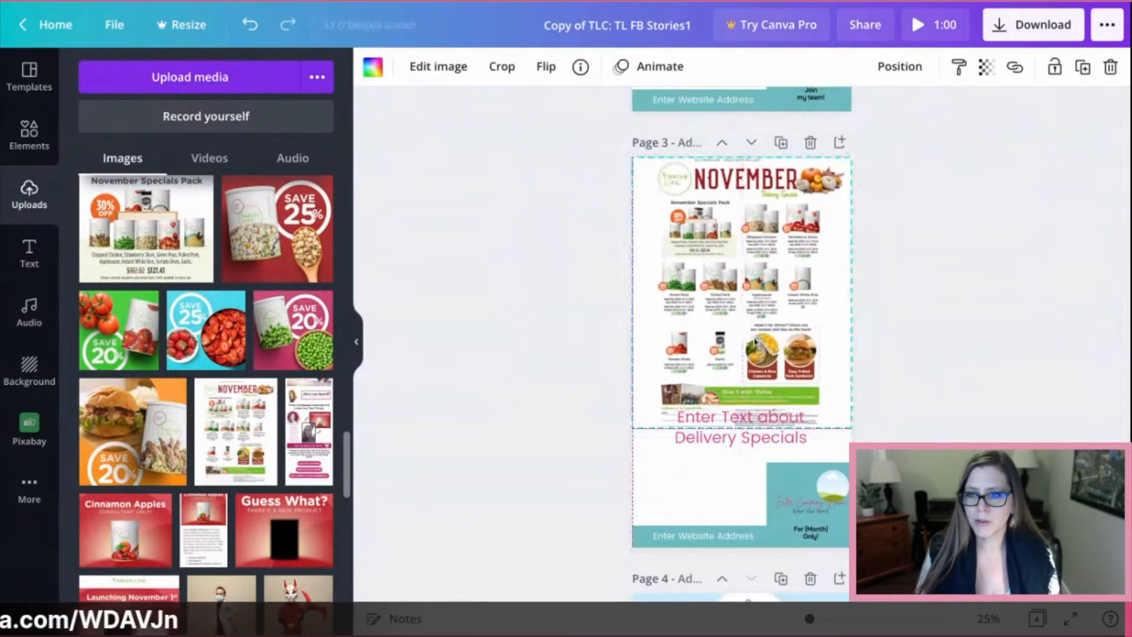
left_click_drag(741, 427, 741, 434)
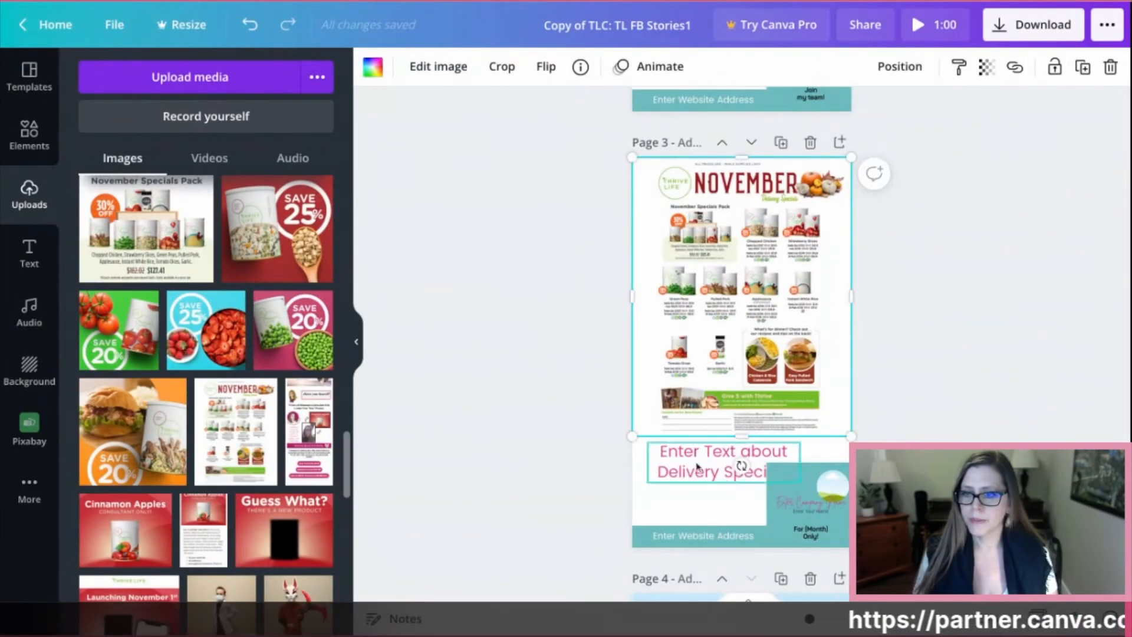
left_click_drag(697, 467, 686, 466)
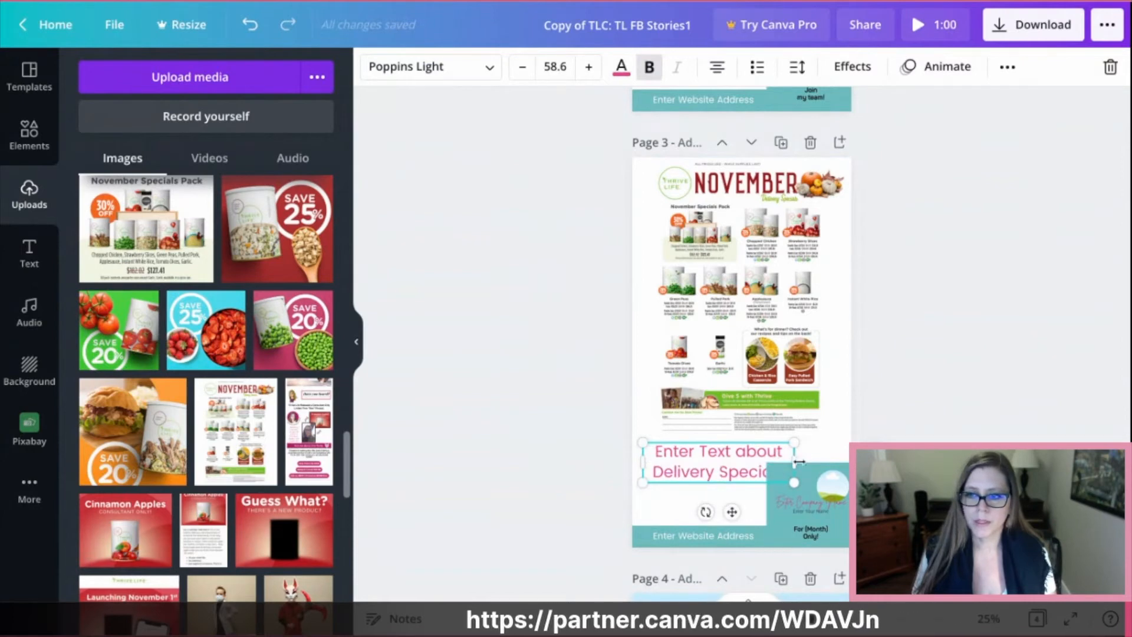
left_click_drag(799, 461, 713, 465)
Replace page 3's delivery-specials placeholder with 'Awesome Specials this month!'.
left_click(792, 447)
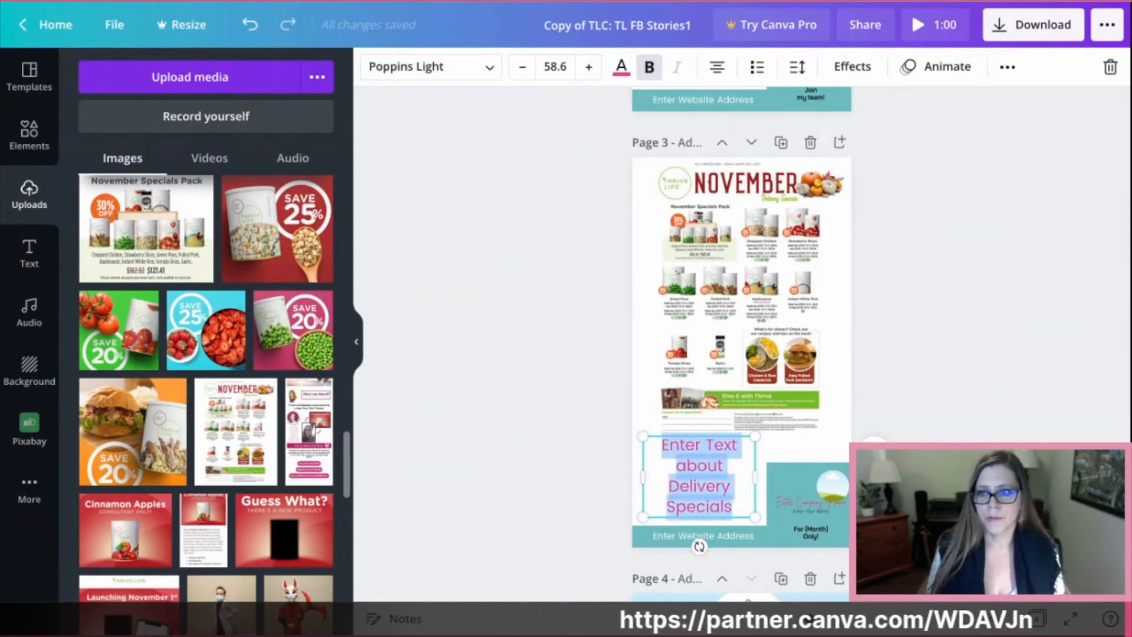
type("Awesome")
type(" Spe")
key("BackSpace")
type("pe")
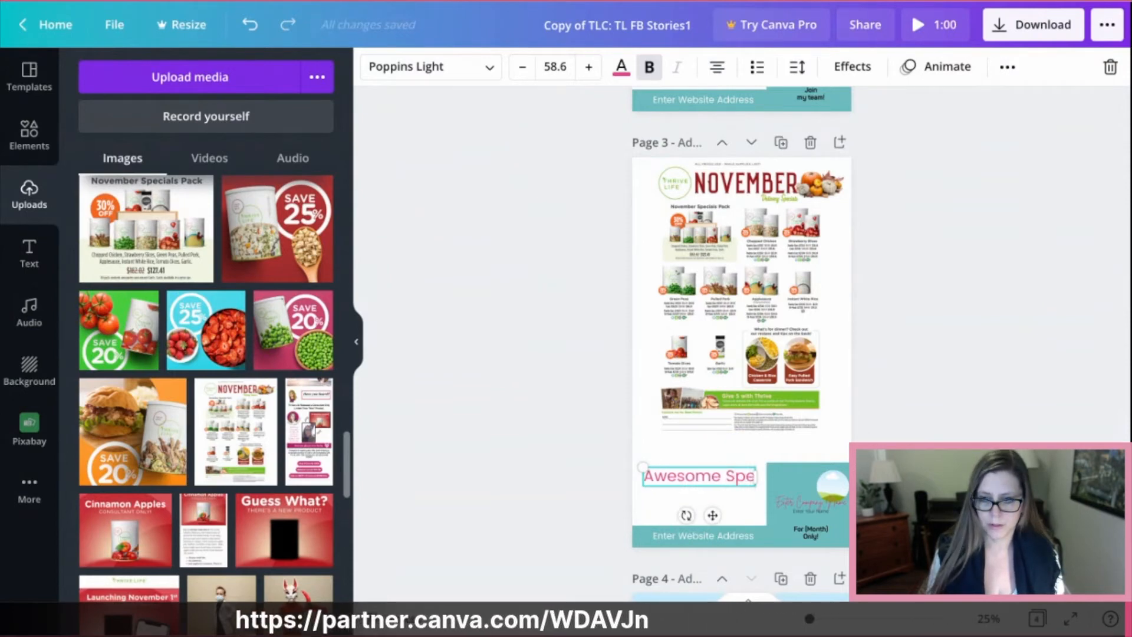
type("cials this month!")
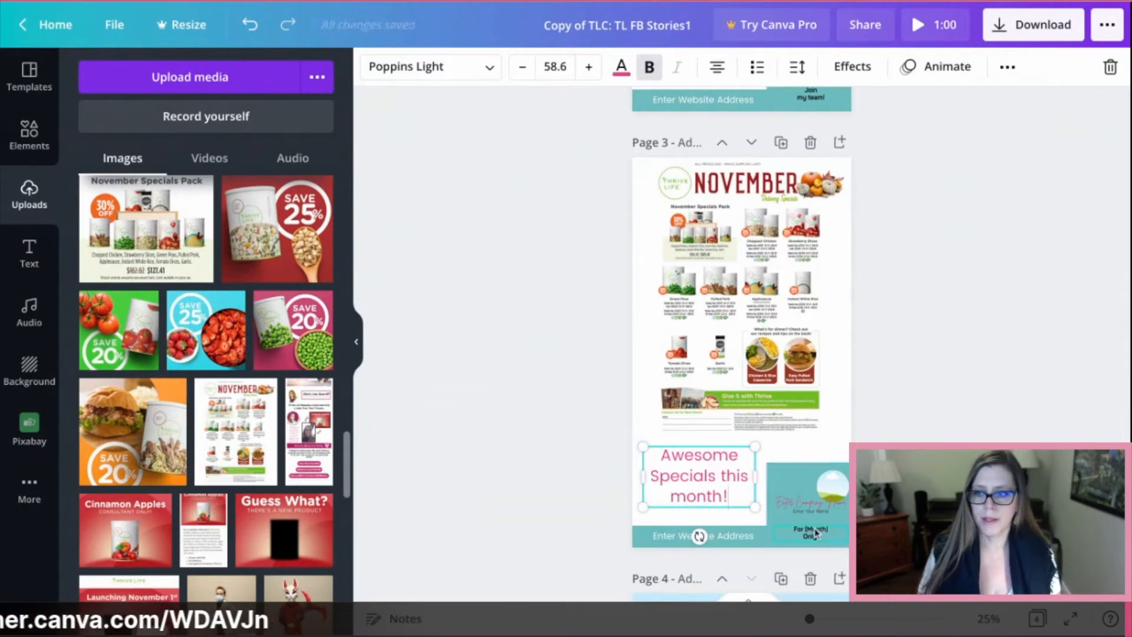
left_click(815, 534)
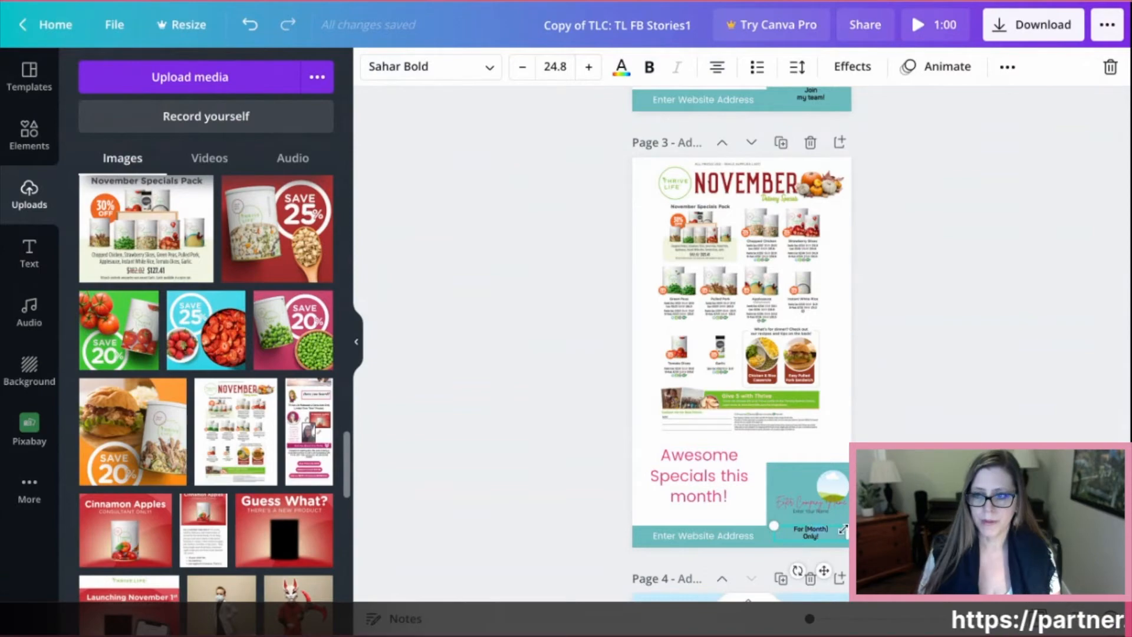
Drag the November Specials Pack image from Uploads onto page 4's top photo.
scroll(768, 335, "up", 4)
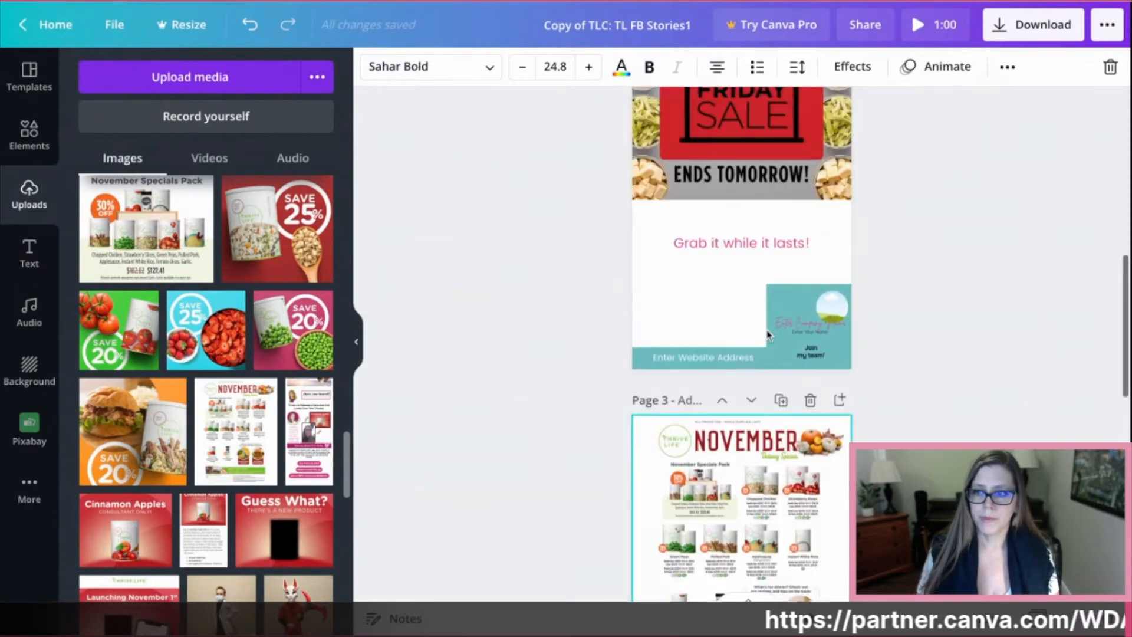
scroll(768, 335, "up", 9)
scroll(790, 413, "down", 9)
scroll(811, 487, "down", 10)
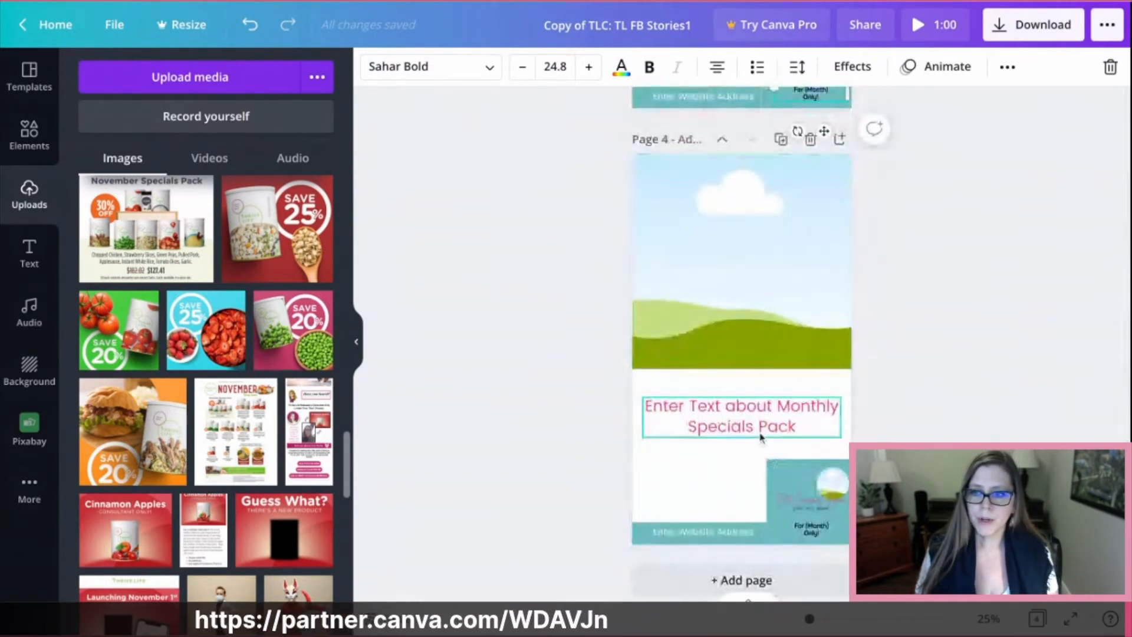
scroll(219, 380, "up", 1)
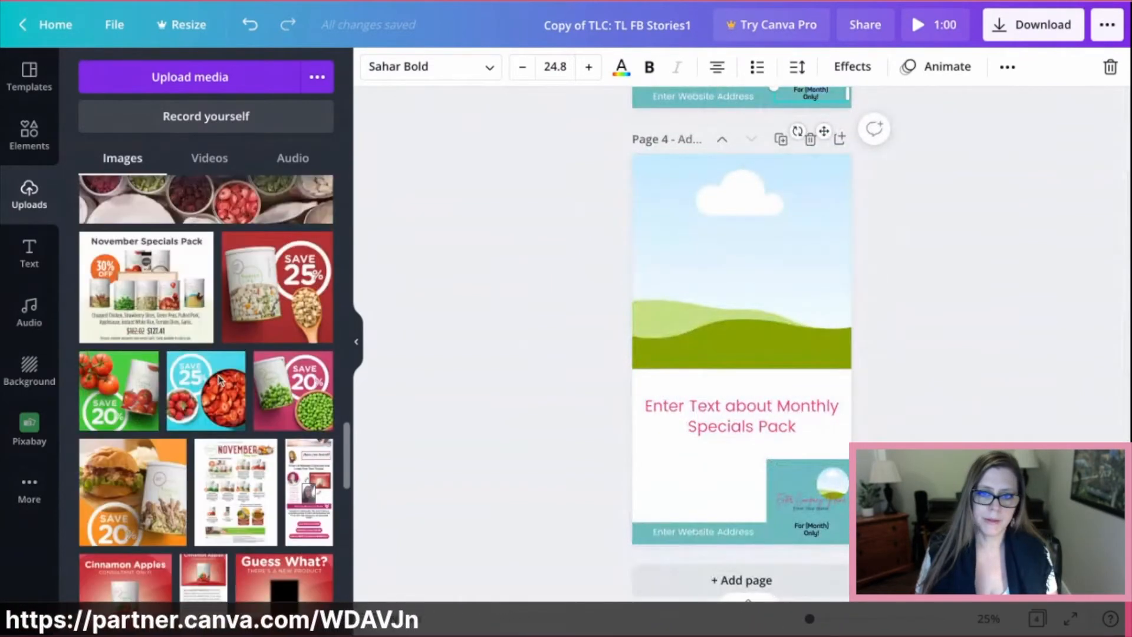
left_click_drag(146, 287, 742, 259)
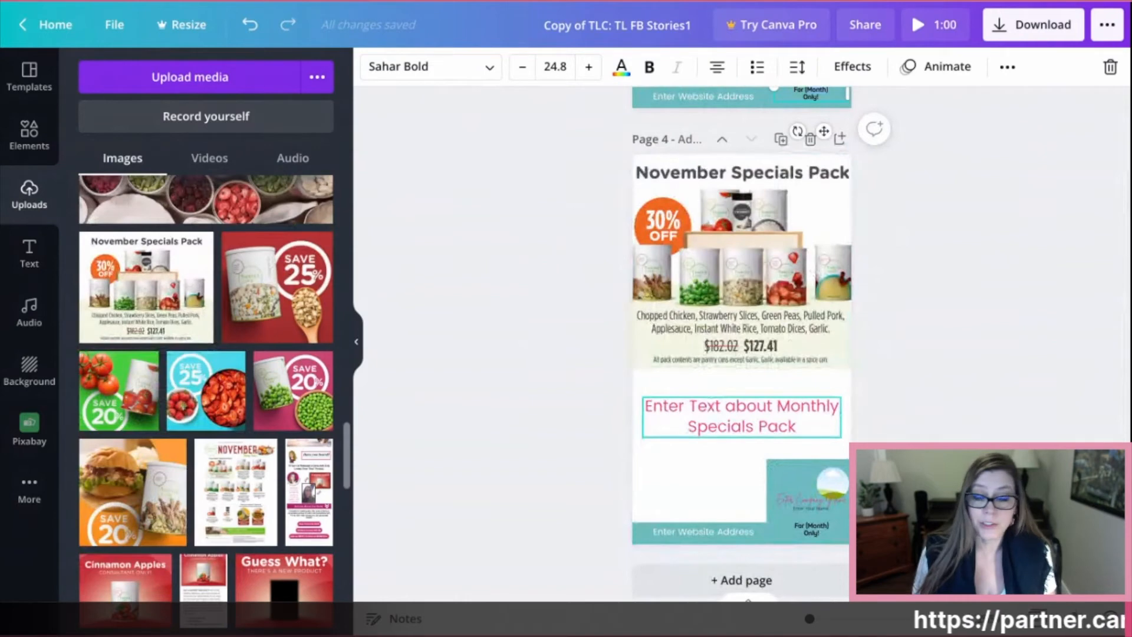
Replace page 4's 'Enter Text about Monthly Specials Pack' placeholder with 'Comes in pantry cans!'.
left_click(652, 410)
double_click(644, 407)
type("Compes")
key("BackSpace")
key("BackSpace")
key("BackSpace")
type("es in a")
key("BackSpace")
type("pantry cans!")
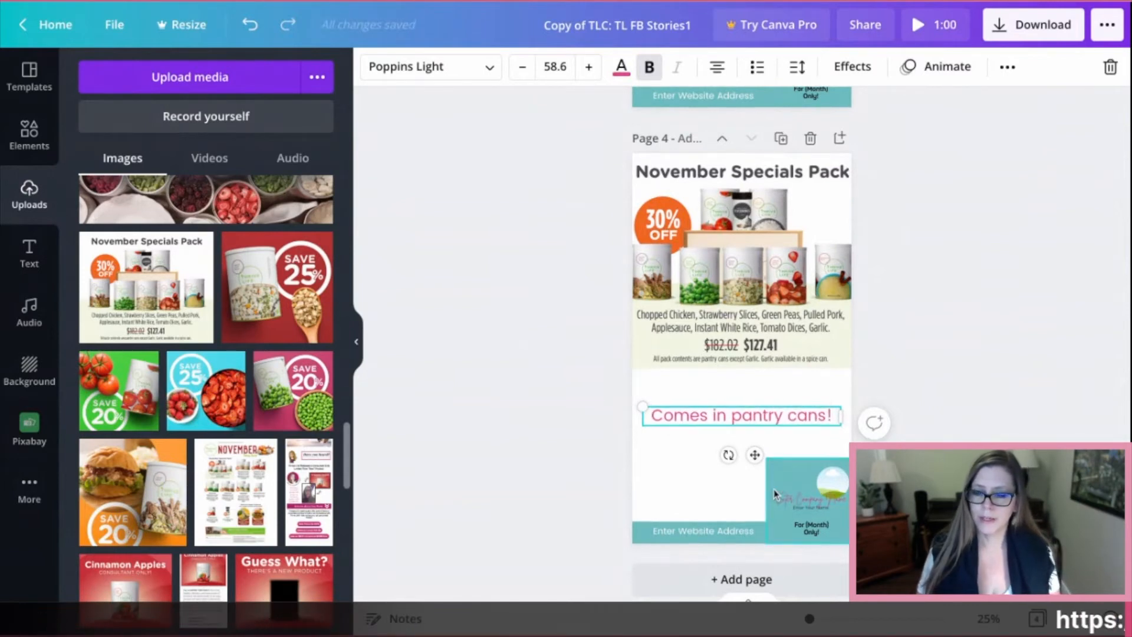
scroll(776, 495, "down", 1)
scroll(776, 495, "up", 15)
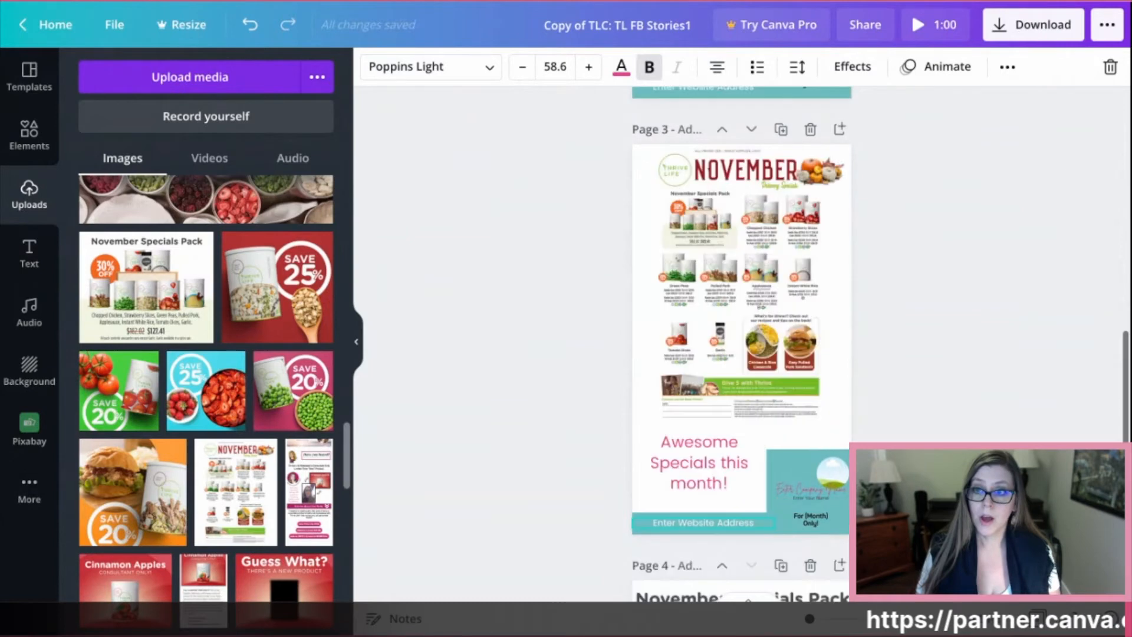
scroll(743, 354, "up", 1)
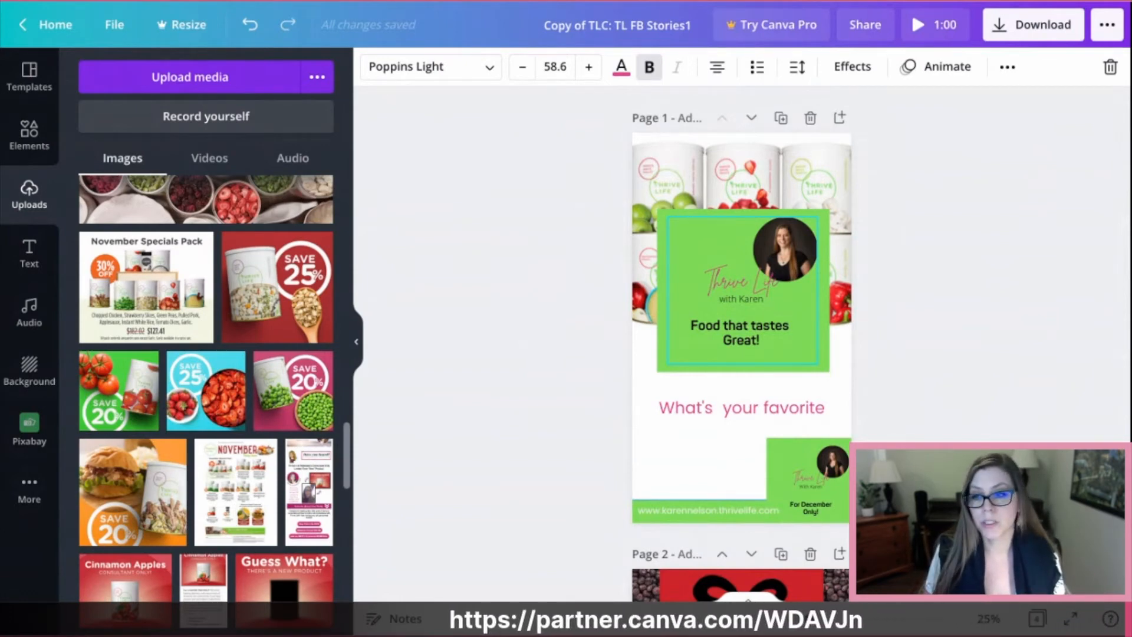
scroll(795, 300, "down", 20)
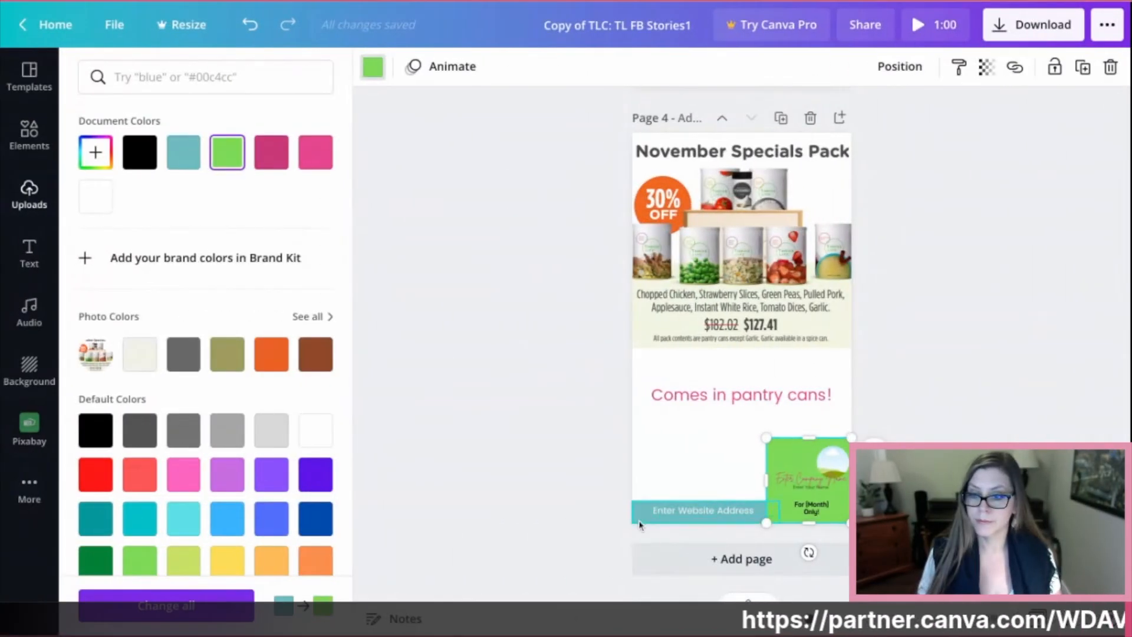
Turn the footer bar green, enter the consultant's website address and change (Month) to November.
left_click(640, 514)
left_click(373, 67)
left_click(144, 144)
double_click(690, 511)
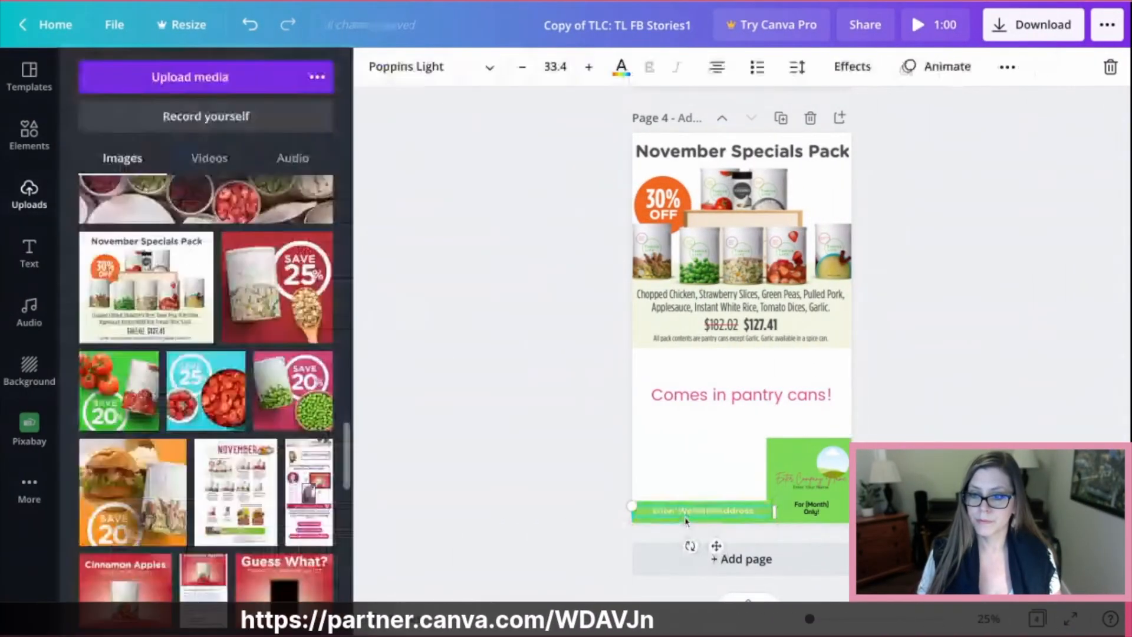
type("www.karennelson.thrivelife.com")
double_click(812, 505)
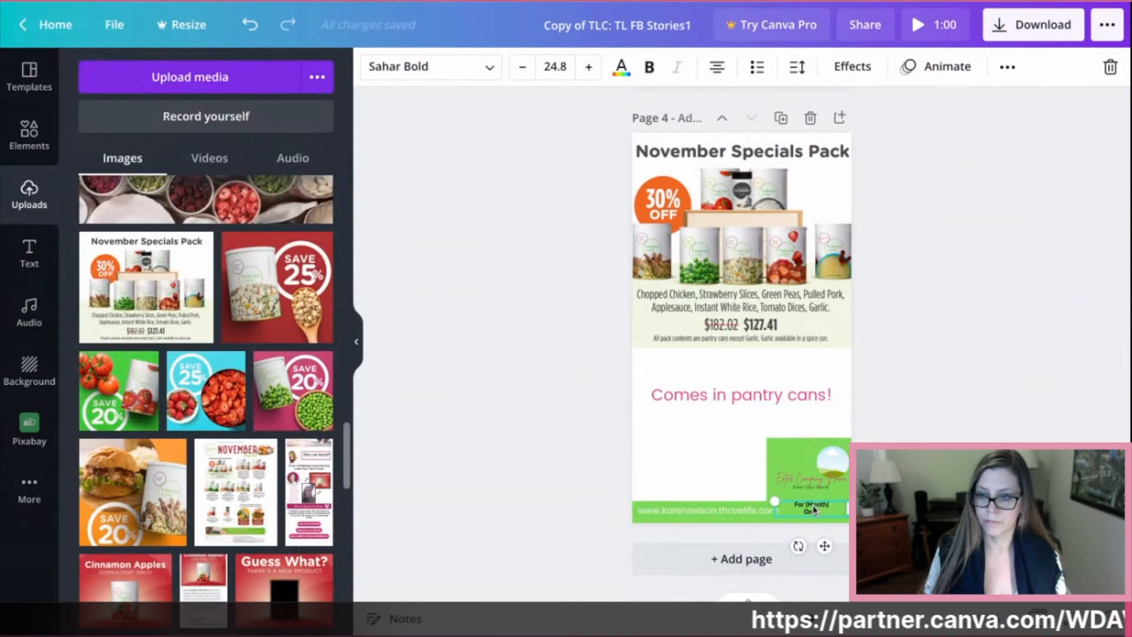
type("November")
Change the name line under the script title to 'with' plus the consultant's first name.
scroll(177, 289, "up", 10)
scroll(159, 572, "up", 3)
left_click_drag(293, 581, 833, 463)
left_click(797, 479)
double_click(810, 487)
type("with Karen!")
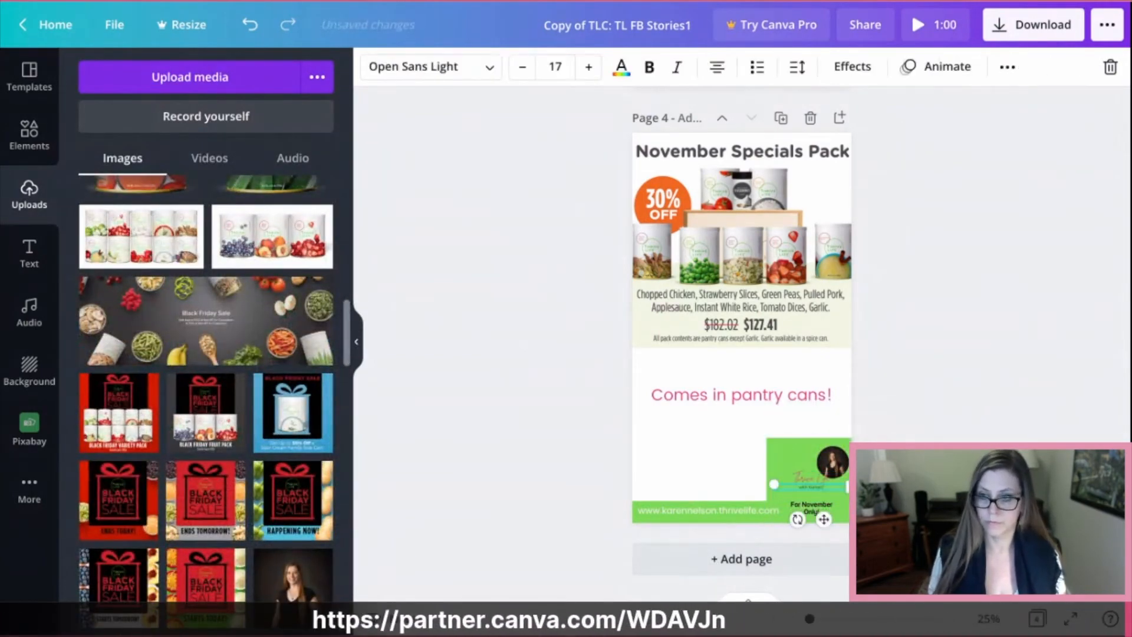
Enter the website address on page 3 and recolour its footer square and bar green.
scroll(742, 354, "up", 5)
left_click(812, 476)
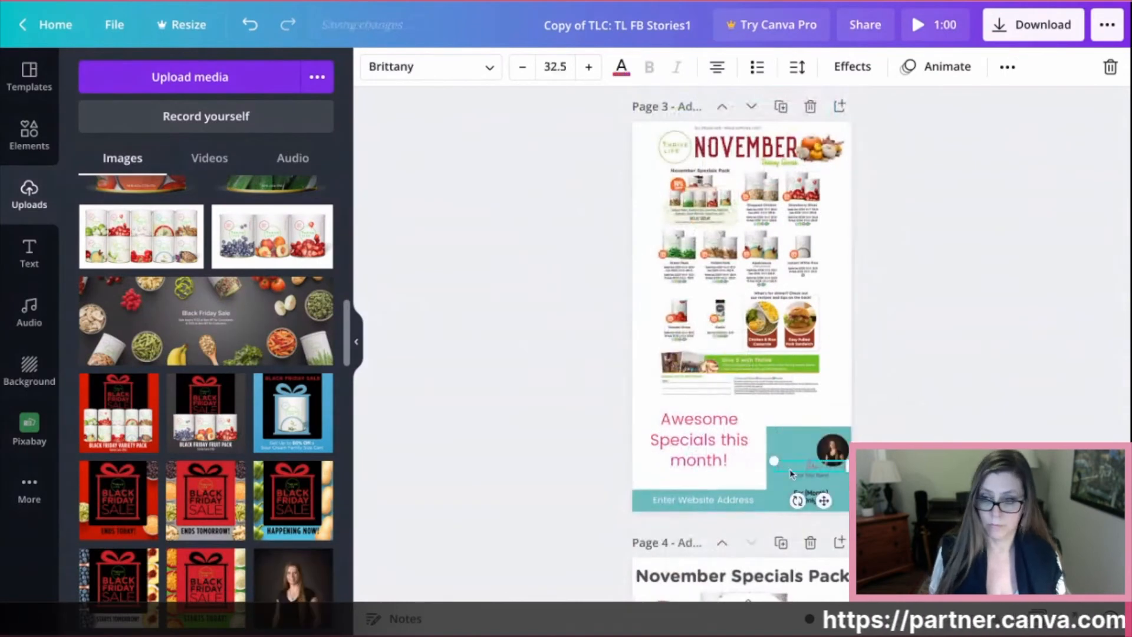
left_click(812, 477)
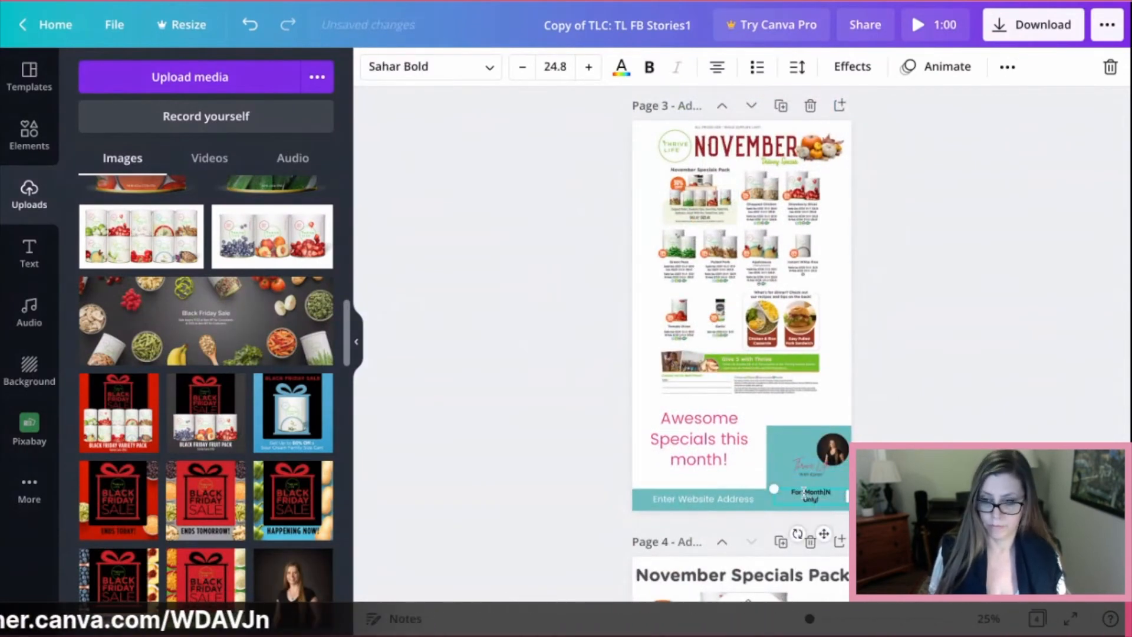
double_click(703, 499)
type("www.karennelson.t")
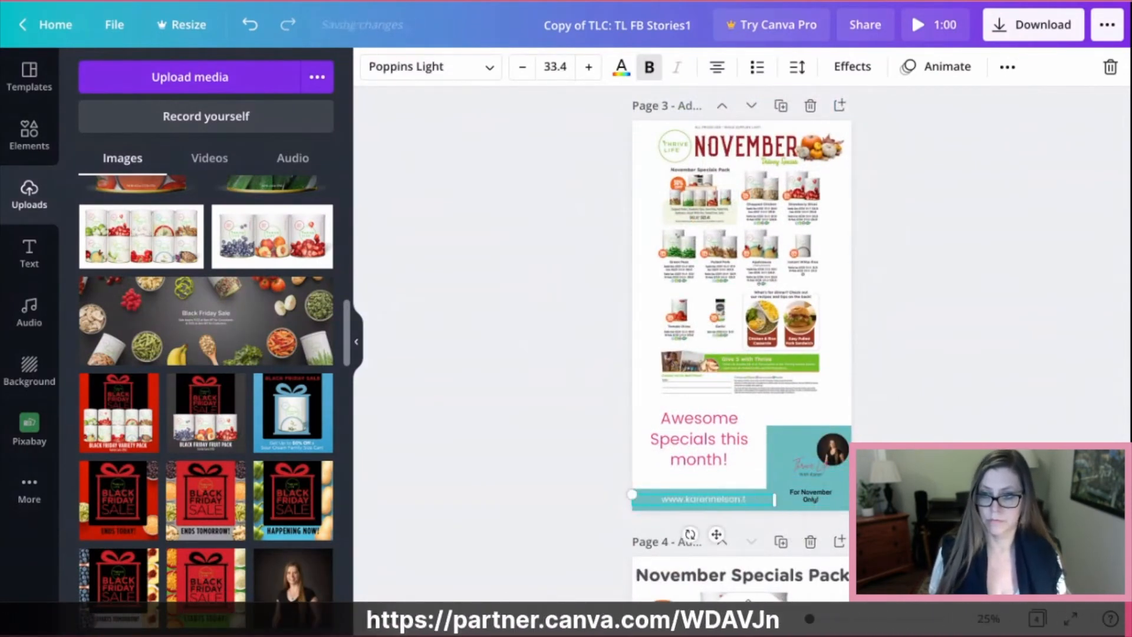
left_click(785, 437)
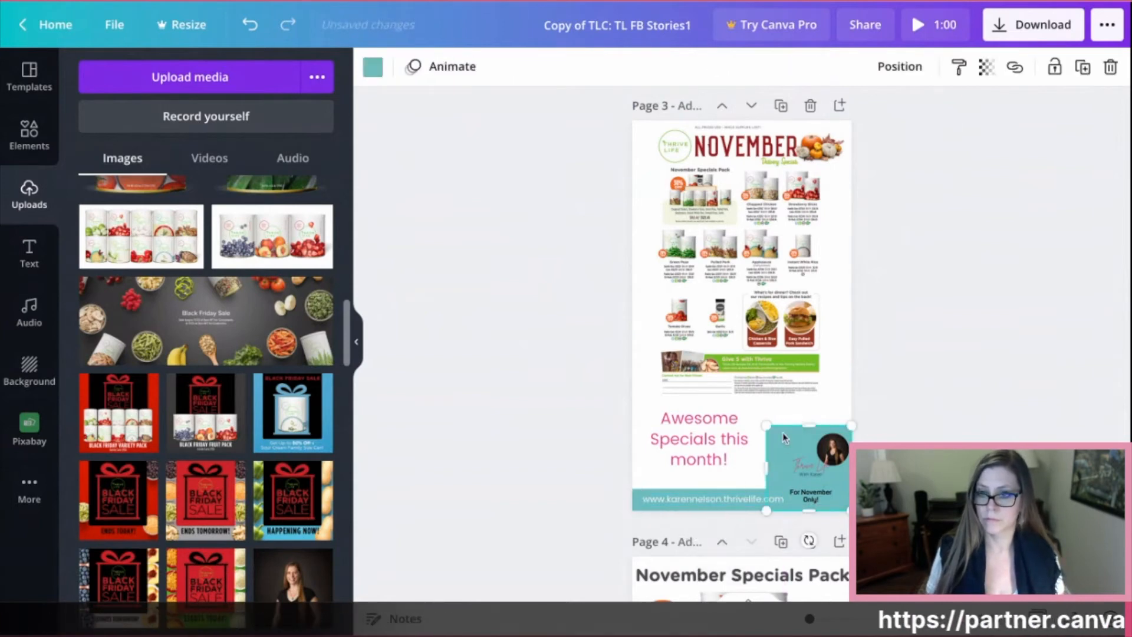
left_click(373, 67)
left_click(226, 152)
left_click(644, 506)
left_click(225, 151)
left_click(973, 309)
Set page 2's footer name line and its full website address.
scroll(848, 501, "up", 8)
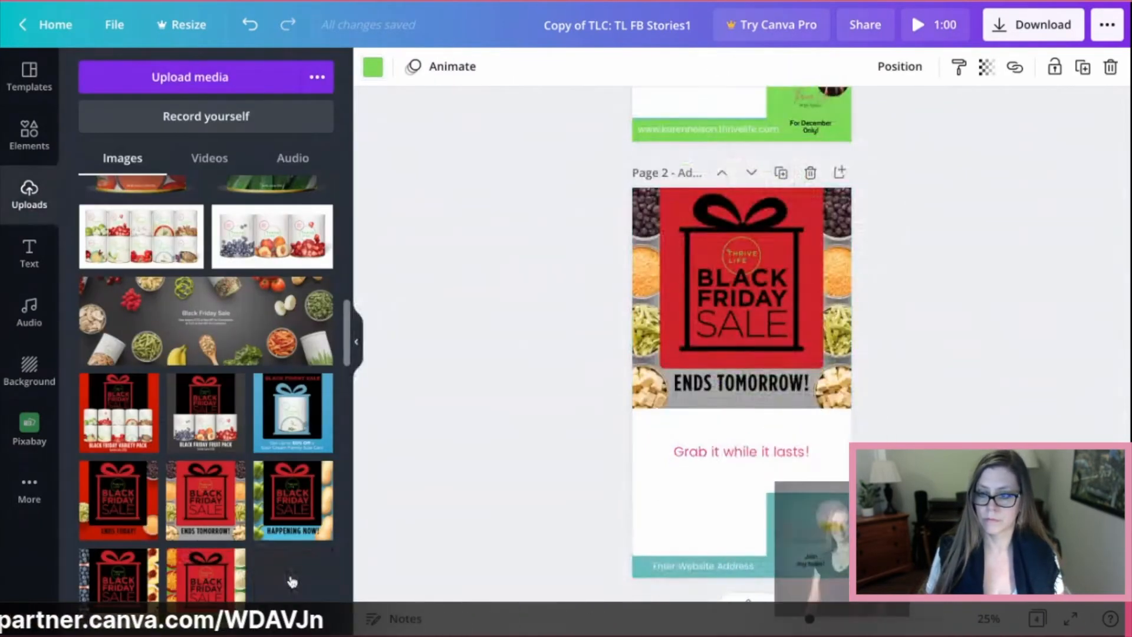
left_click(800, 530)
left_click(815, 544)
double_click(813, 540)
type("With Karen")
double_click(732, 567)
type("www.karennelson")
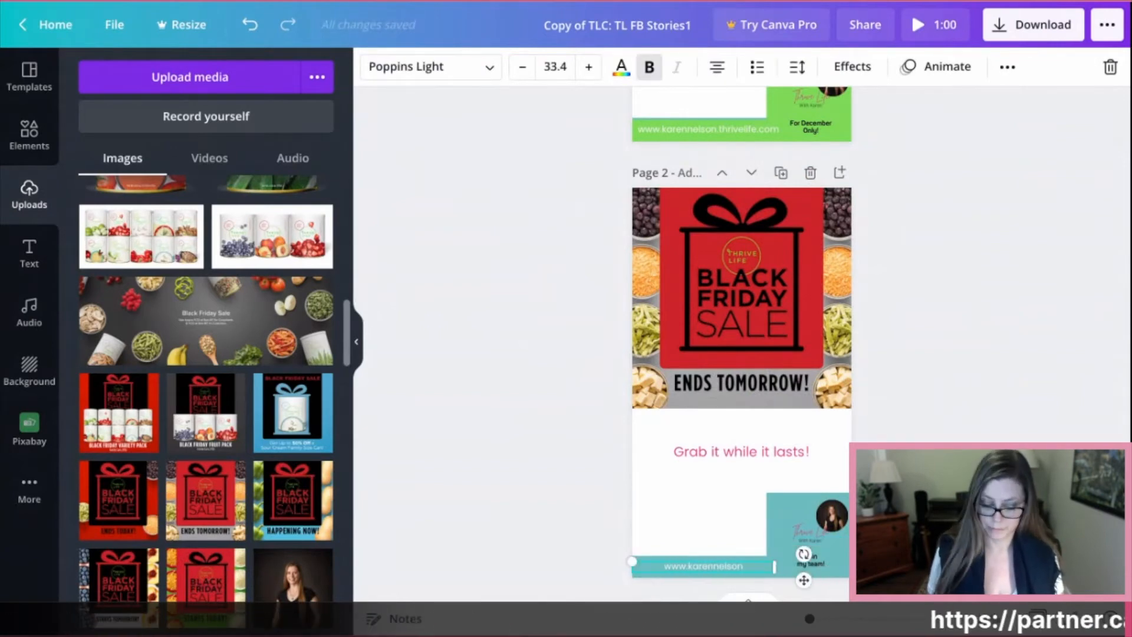
type(".thrivelife.com")
left_click(816, 430)
Recolour page 2's teal footer square and website bar green.
left_click(783, 512)
left_click(375, 68)
left_click(226, 152)
left_click(646, 564)
left_click(649, 575)
left_click(375, 68)
left_click(227, 154)
left_click(801, 576)
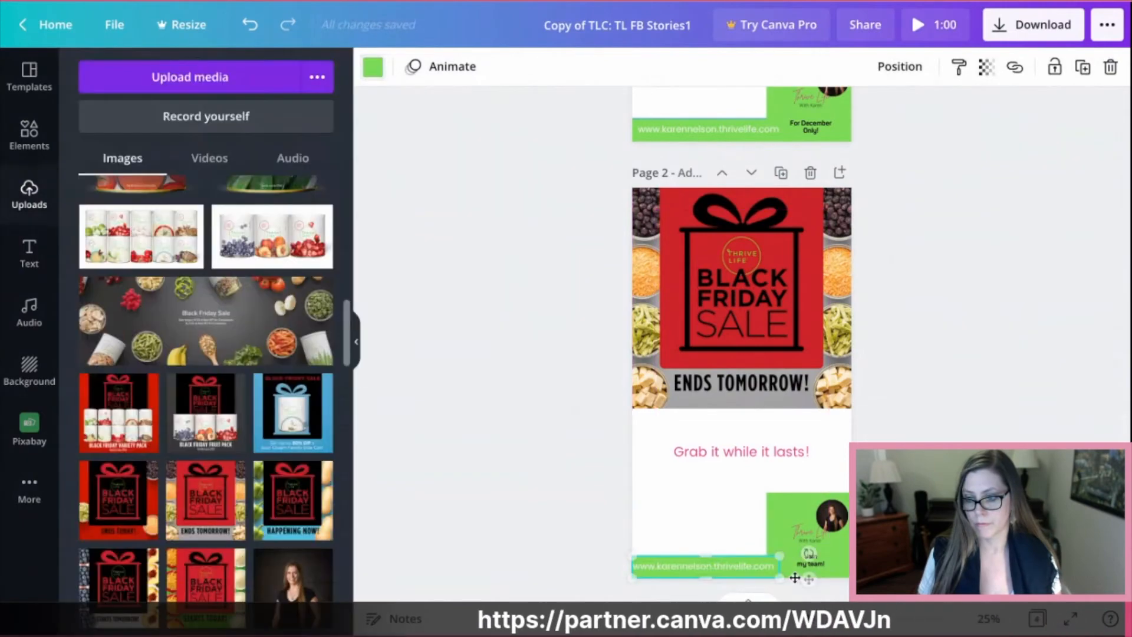
left_click(820, 475)
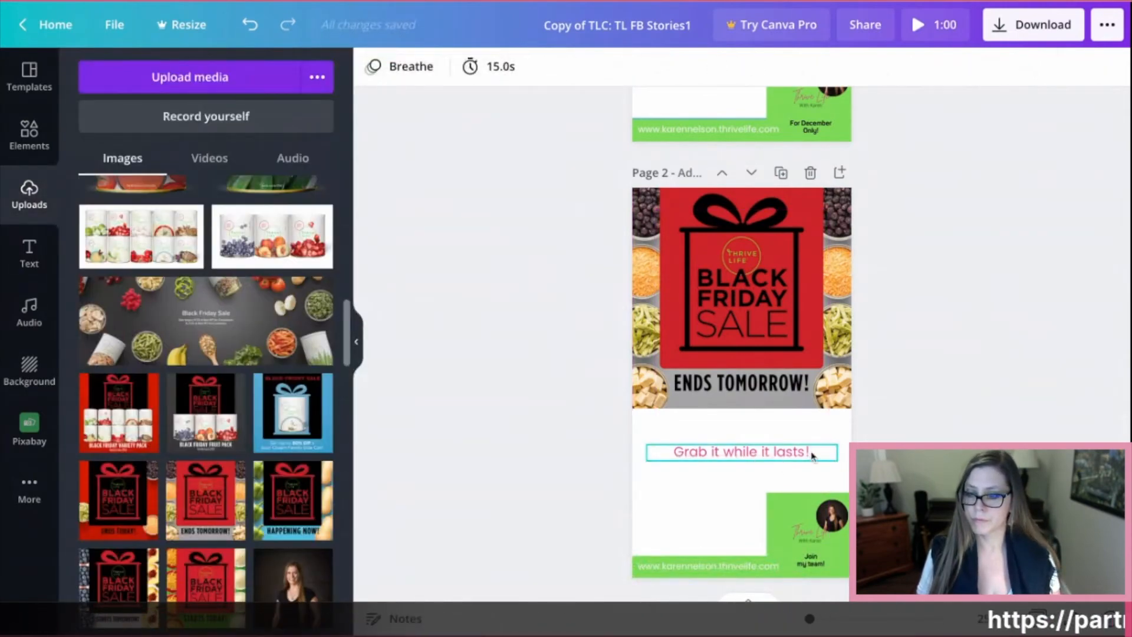
Scroll to page 4 and open the Audio panel to browse instrumental tracks.
scroll(812, 456, "up", 5)
scroll(812, 456, "down", 12)
scroll(813, 456, "up", 11)
scroll(813, 456, "down", 8)
scroll(812, 456, "down", 7)
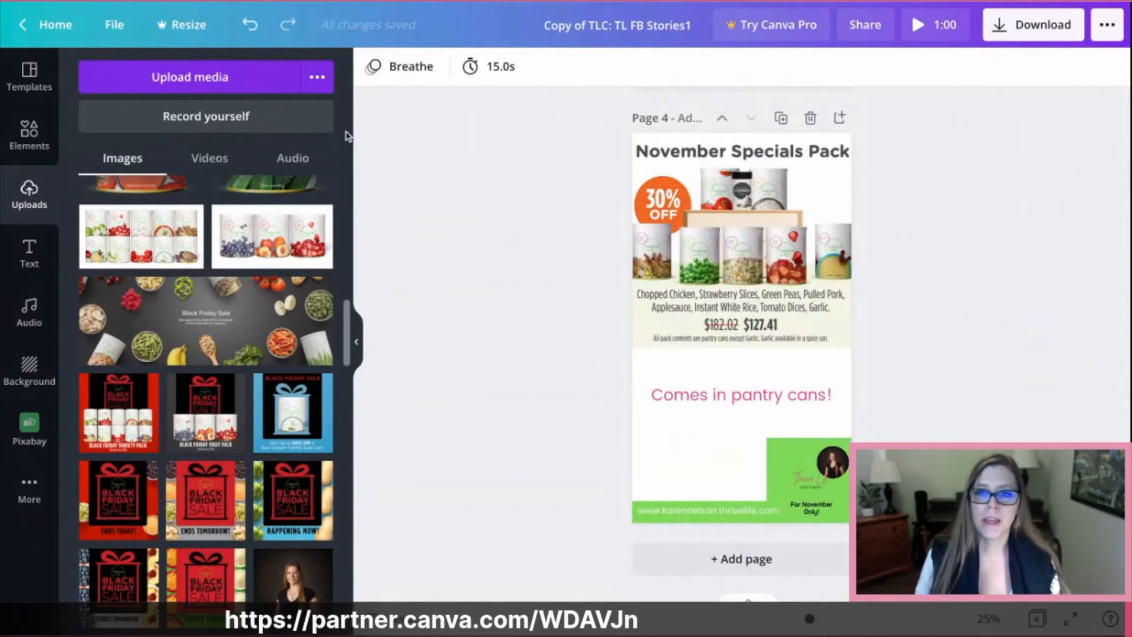
left_click(36, 319)
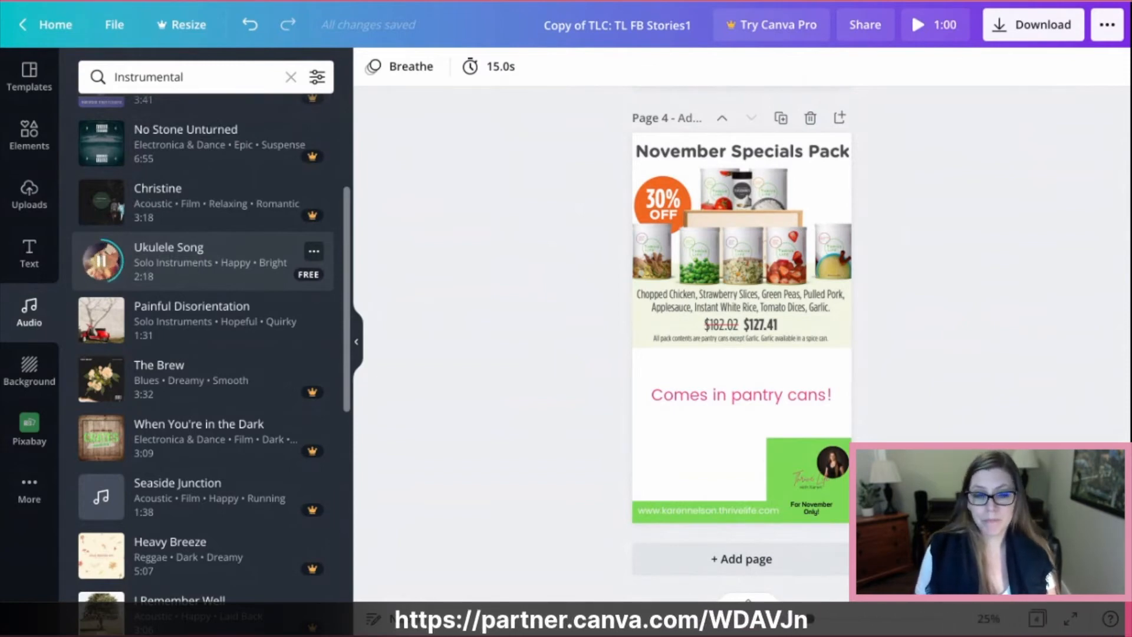
Add the Ukulele Song track to the design and deselect it.
left_click(199, 262)
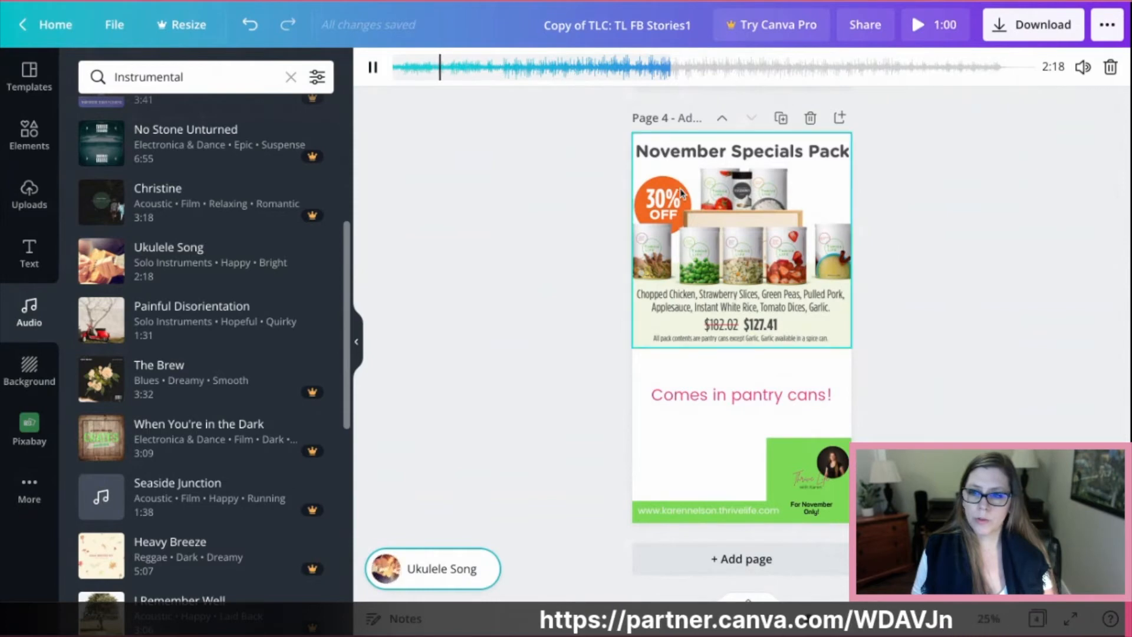
left_click(592, 369)
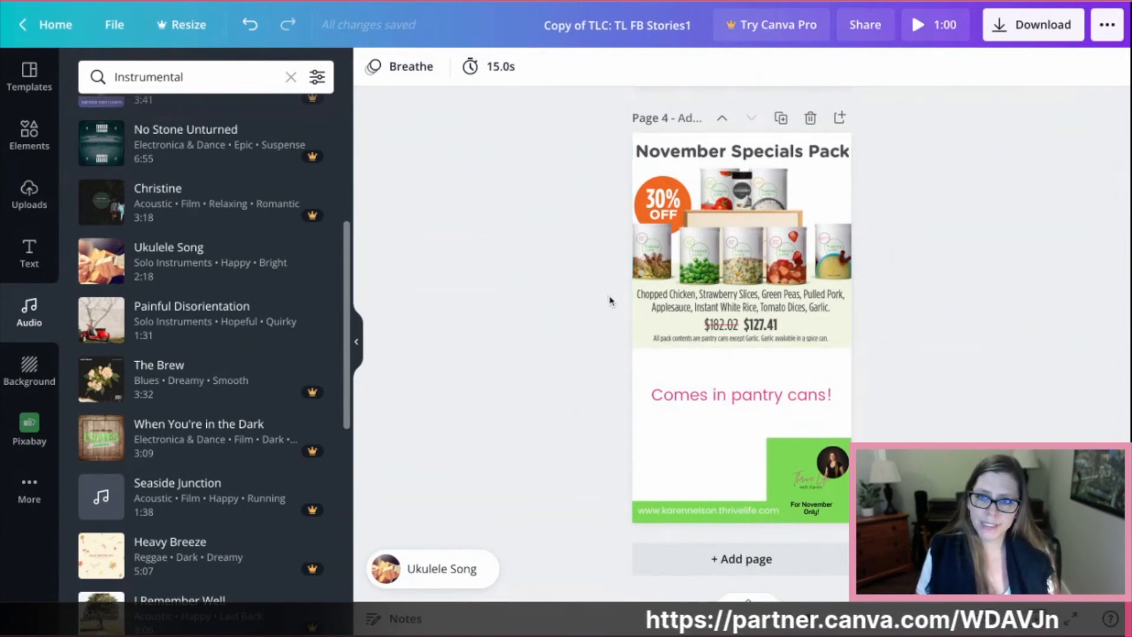
Look over pages 2–4 and start the 1:00 full-screen preview with the soundtrack.
scroll(613, 312, "up", 5)
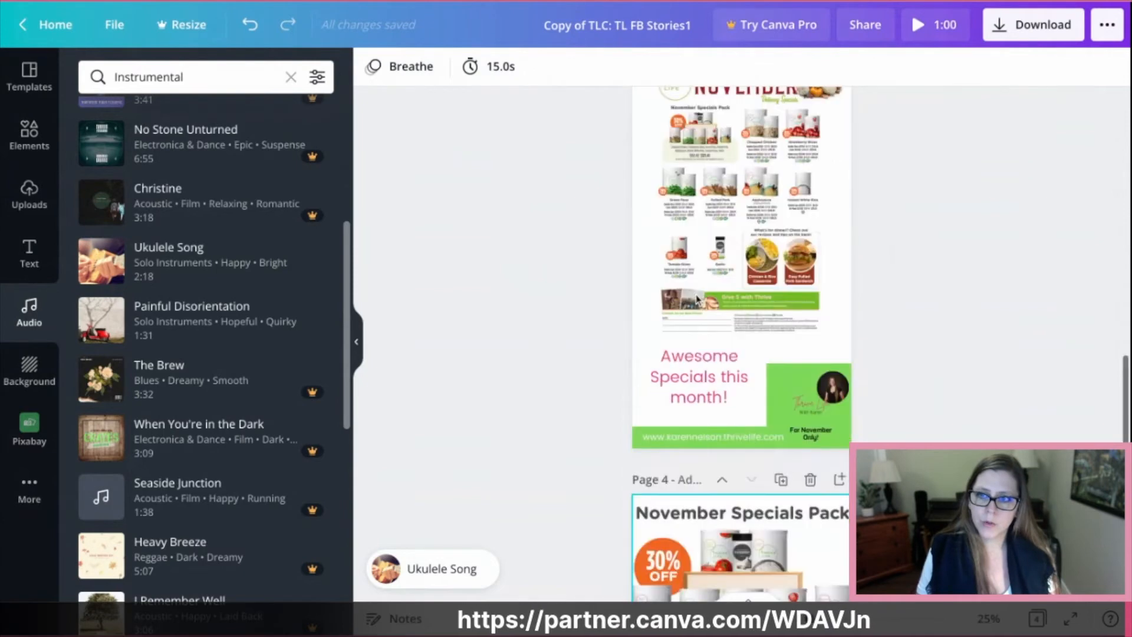
scroll(617, 326, "up", 4)
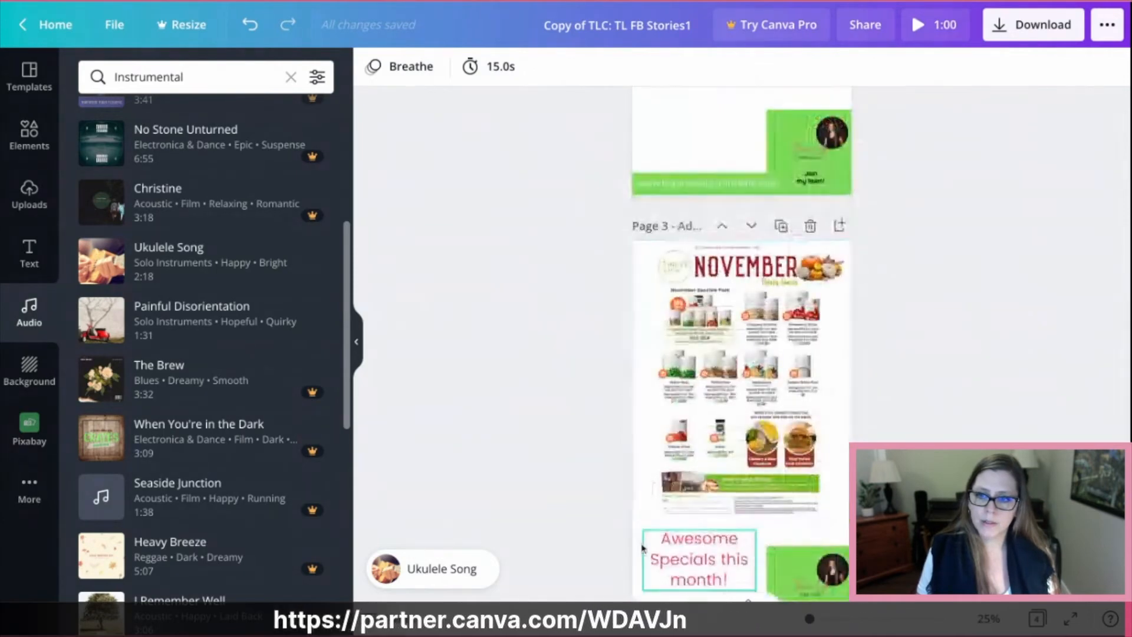
left_click(641, 526)
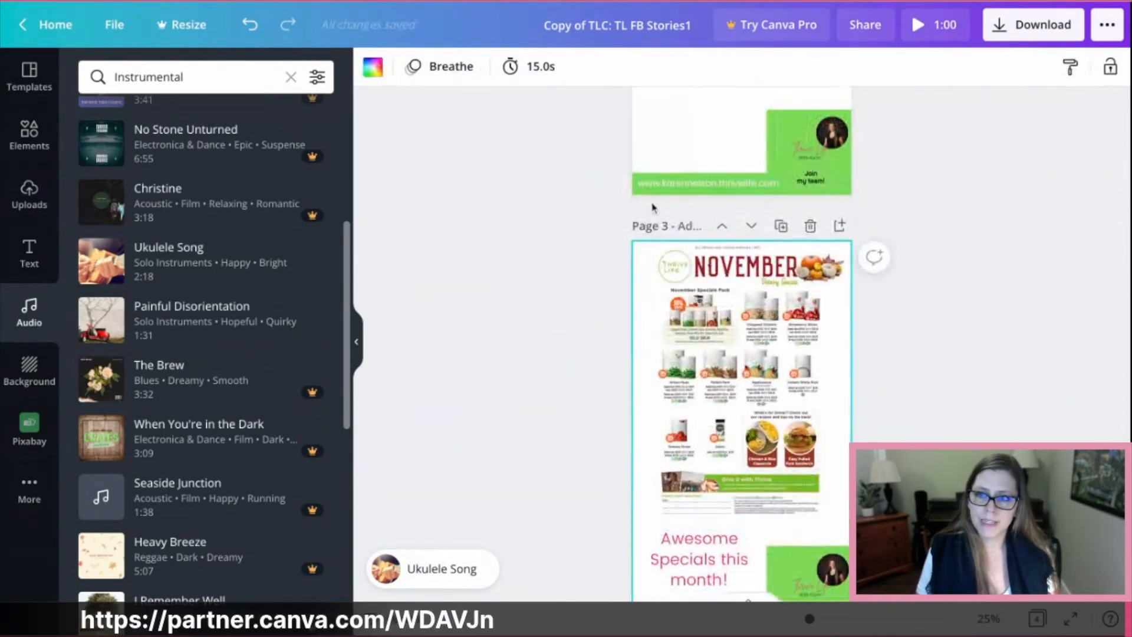
scroll(651, 194, "up", 3)
left_click(643, 259)
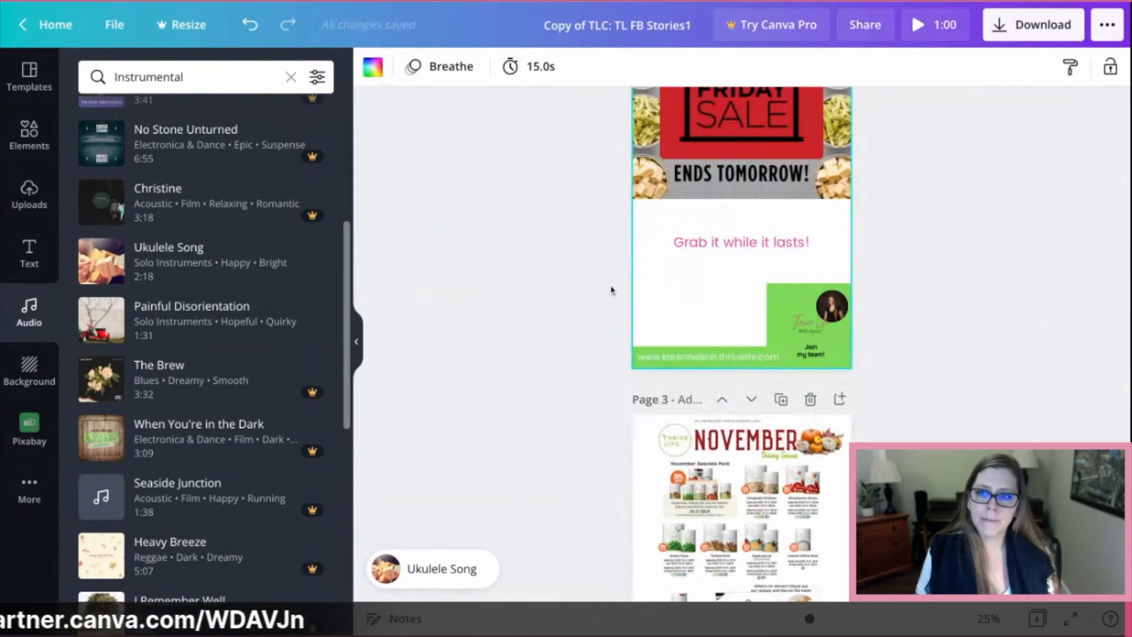
scroll(612, 290, "down", 10)
left_click(641, 401)
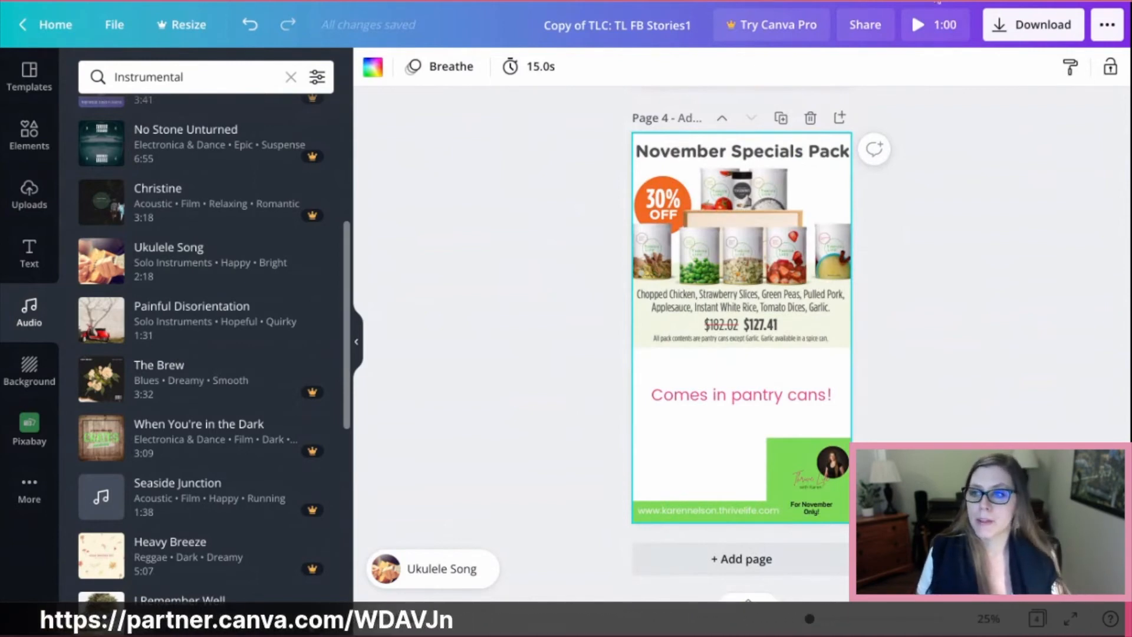
left_click(918, 27)
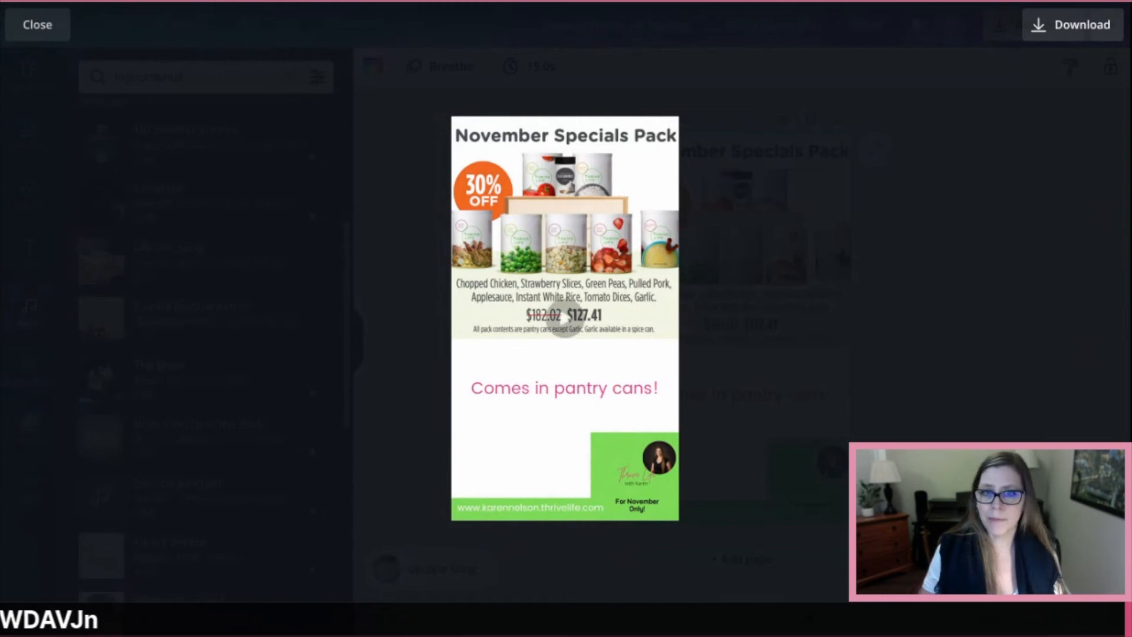
Close the preview and start replacing December with November in page 1's footer note.
left_click(62, 29)
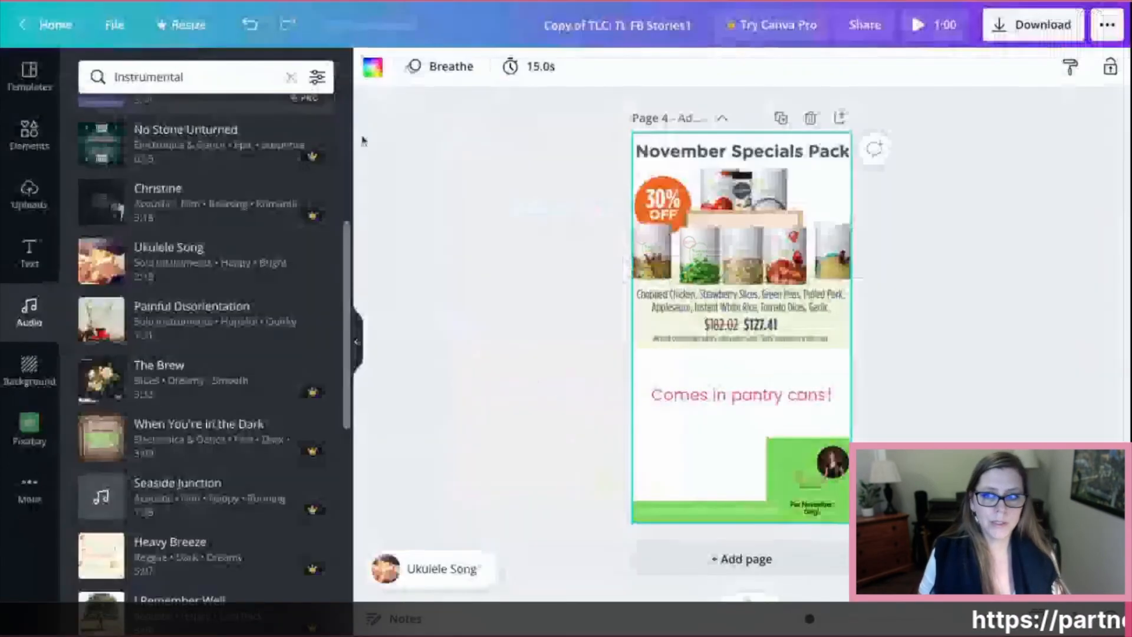
scroll(644, 321, "up", 10)
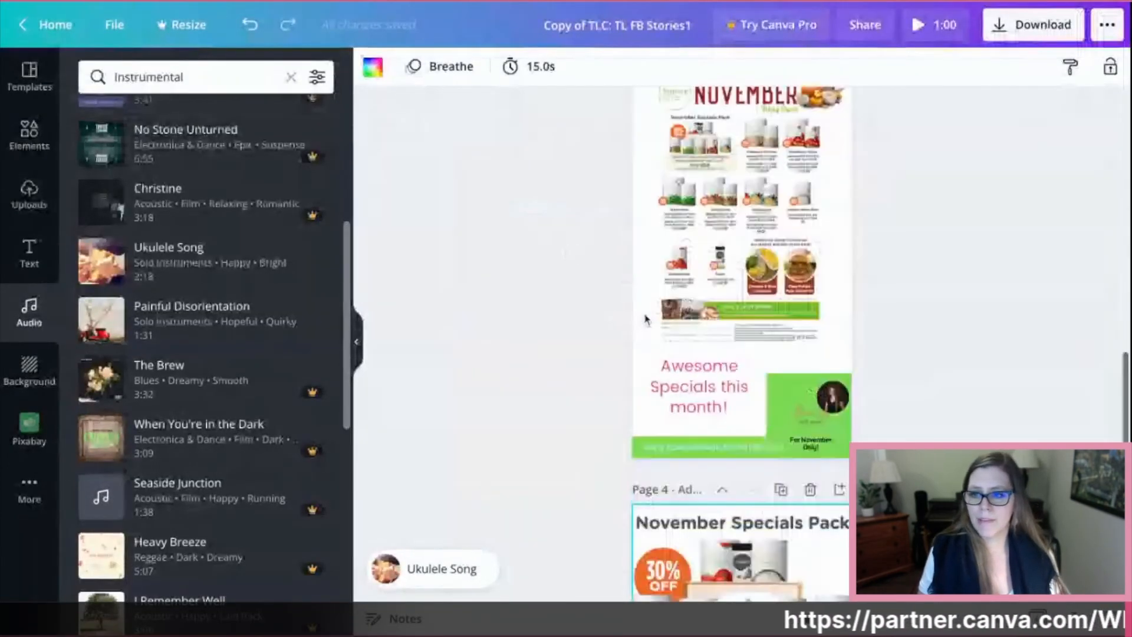
scroll(645, 321, "down", 8)
scroll(742, 342, "up", 10)
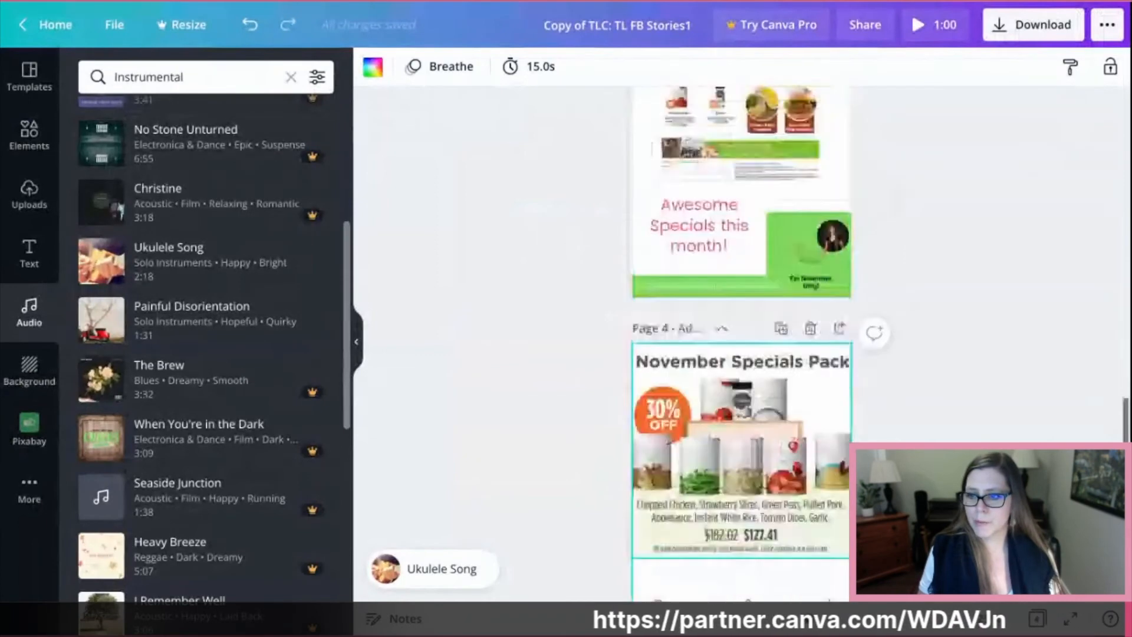
scroll(742, 342, "up", 10)
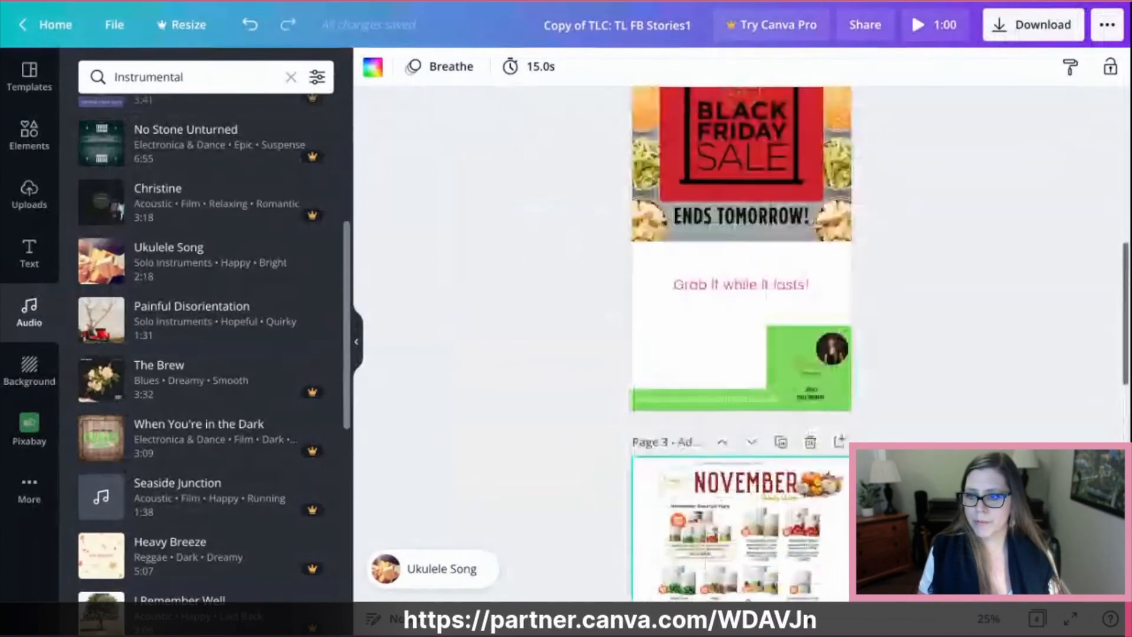
left_click(824, 266)
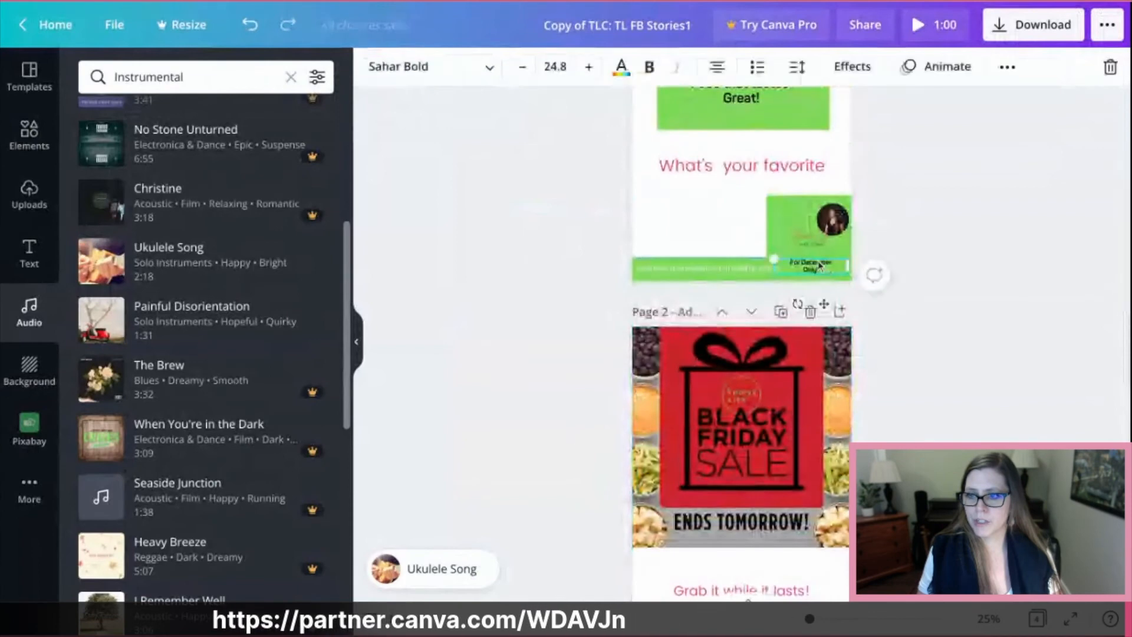
left_click_drag(833, 262, 806, 263)
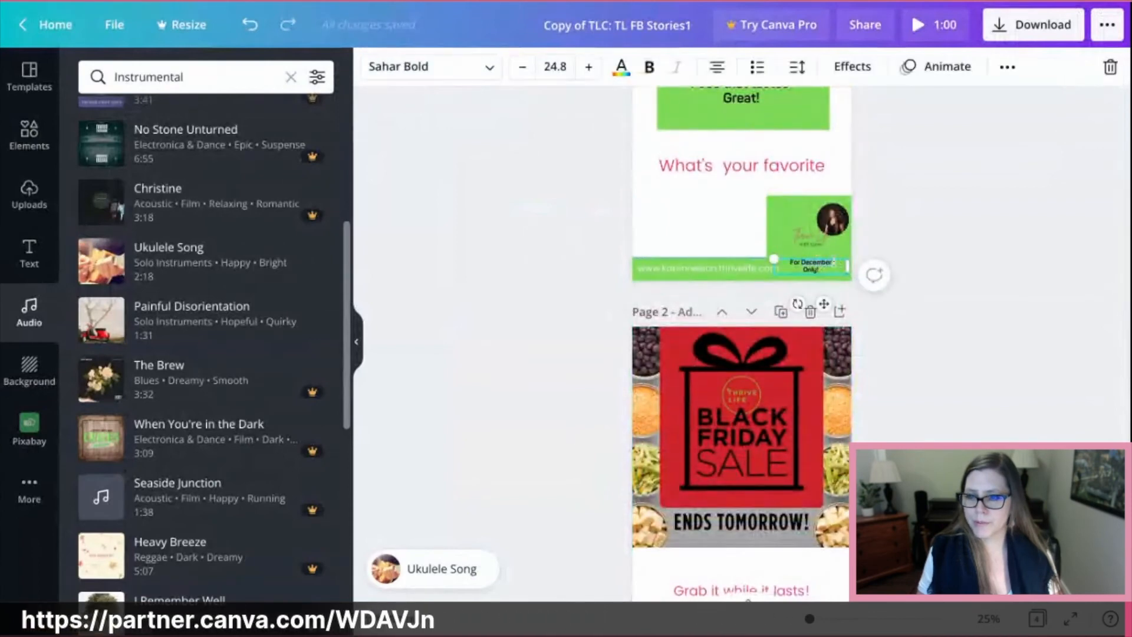
type("Nov")
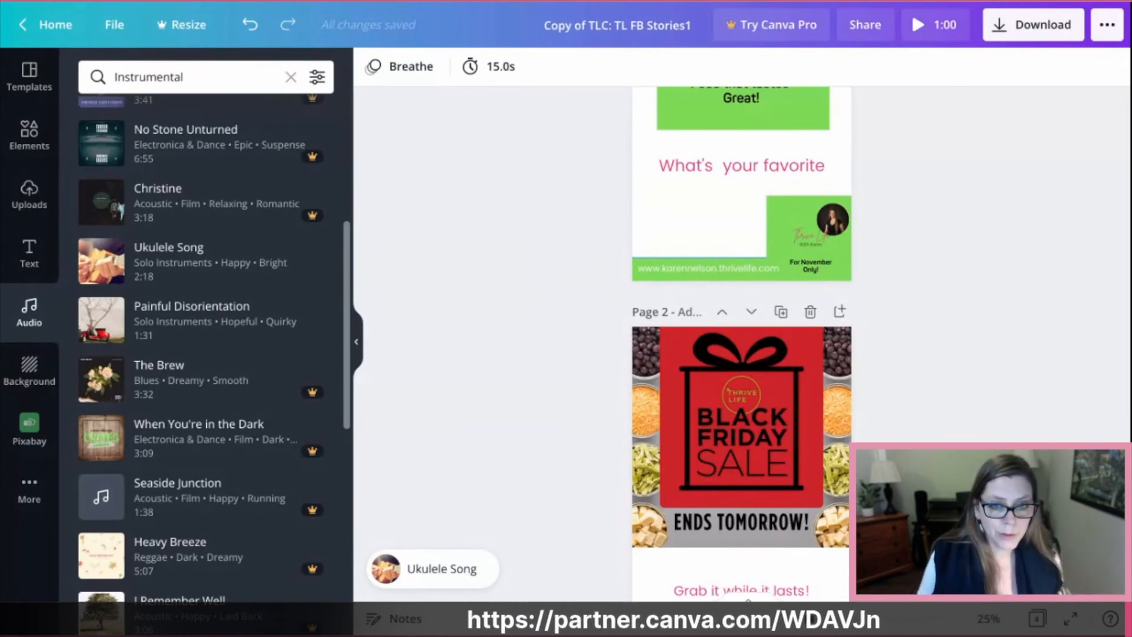
Export the Thrive Life story as an MP4 Video with All pages (4) selected.
left_click(356, 342)
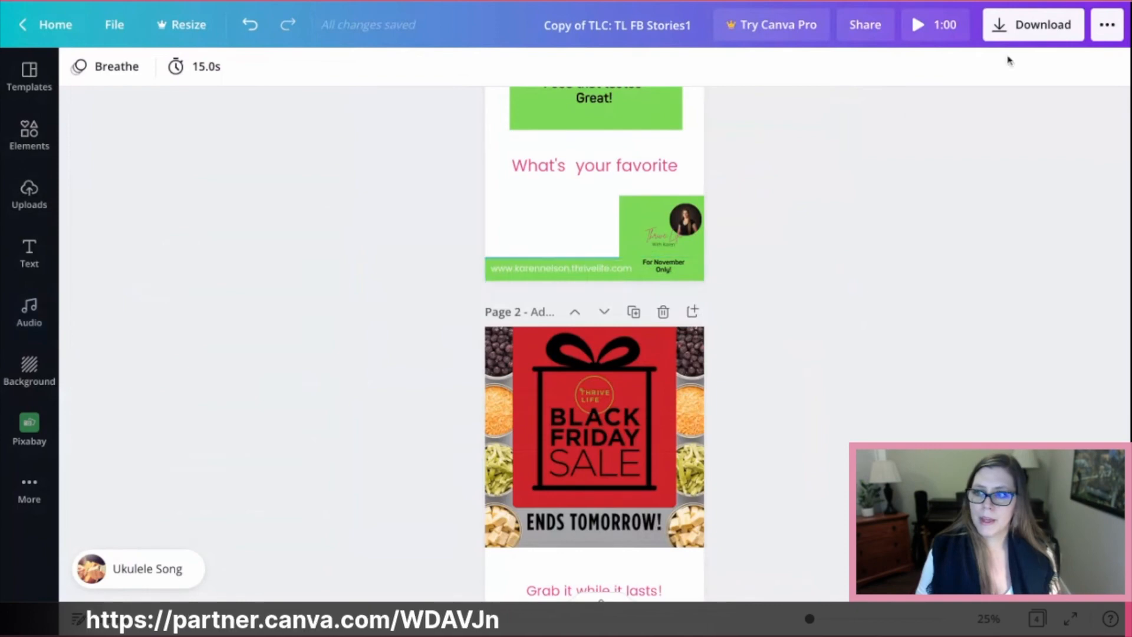
left_click(1005, 37)
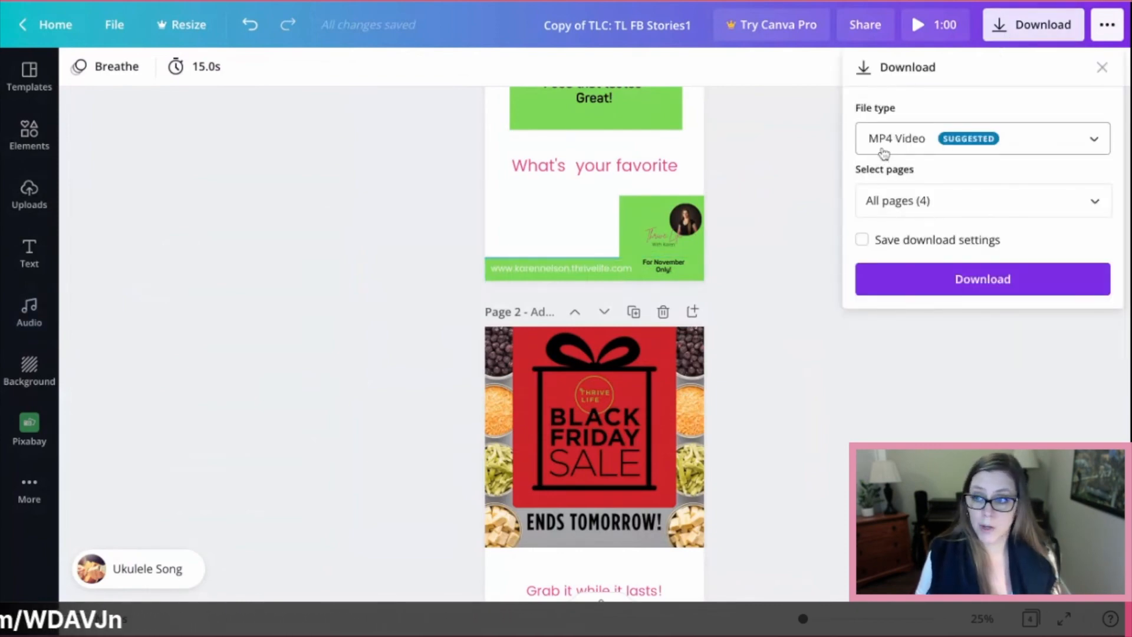
left_click(1095, 203)
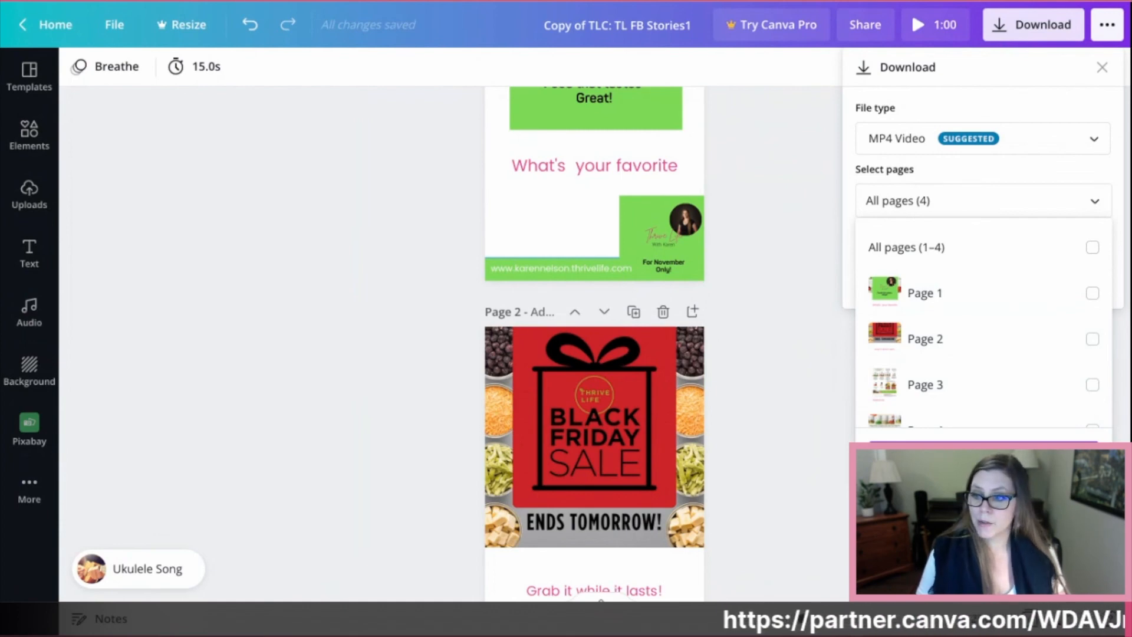
left_click(991, 456)
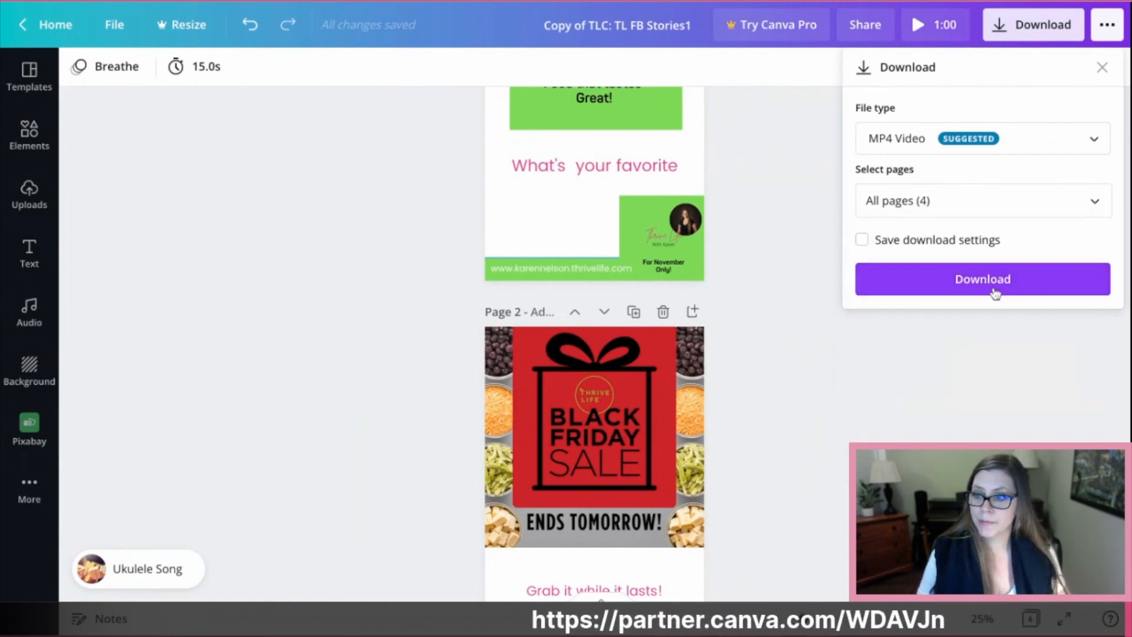
left_click(995, 293)
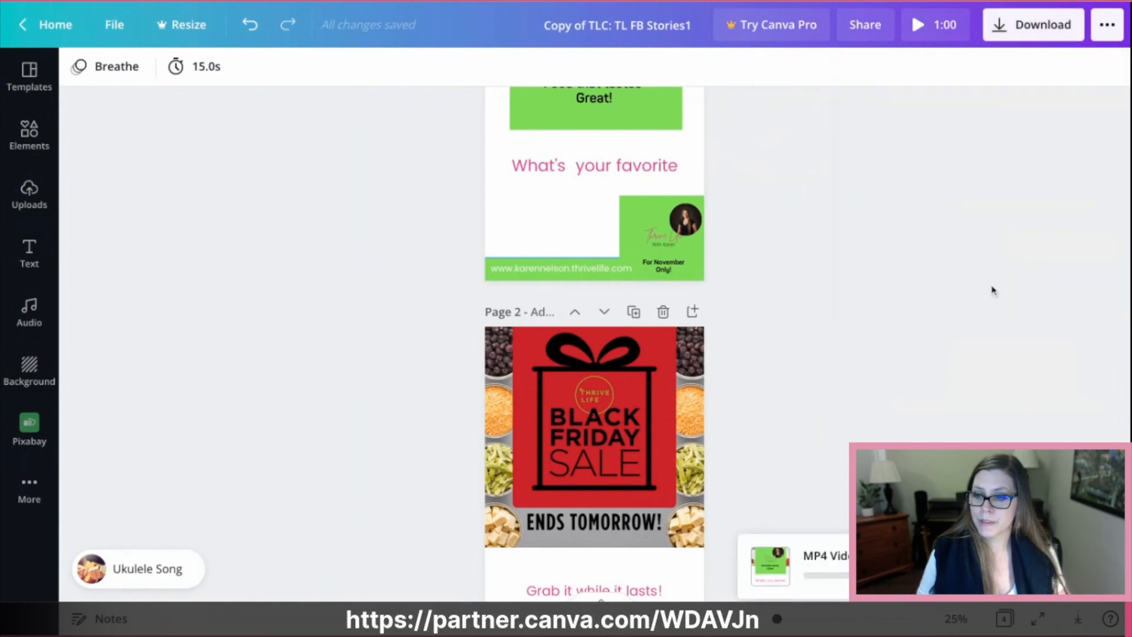